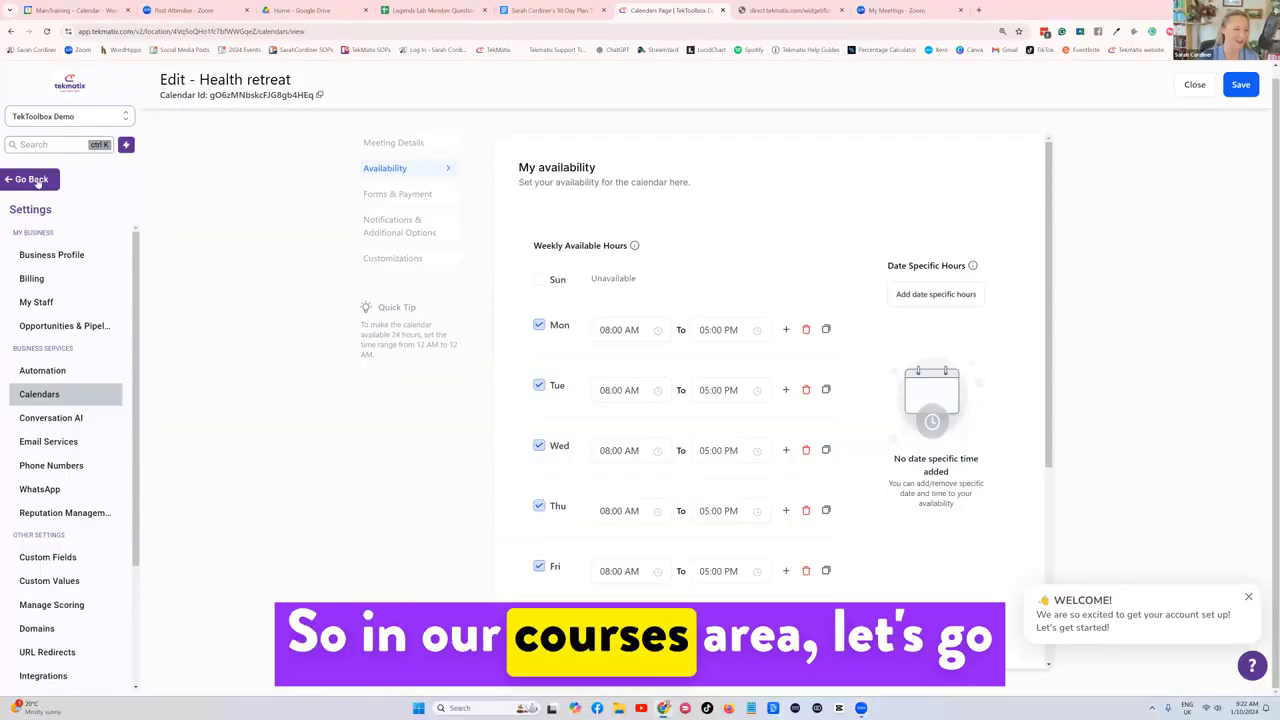
Go back from the calendar settings and open Courses & Membership to reach the workflow list
{"action": "left_click", "coordinate": [30, 179]}
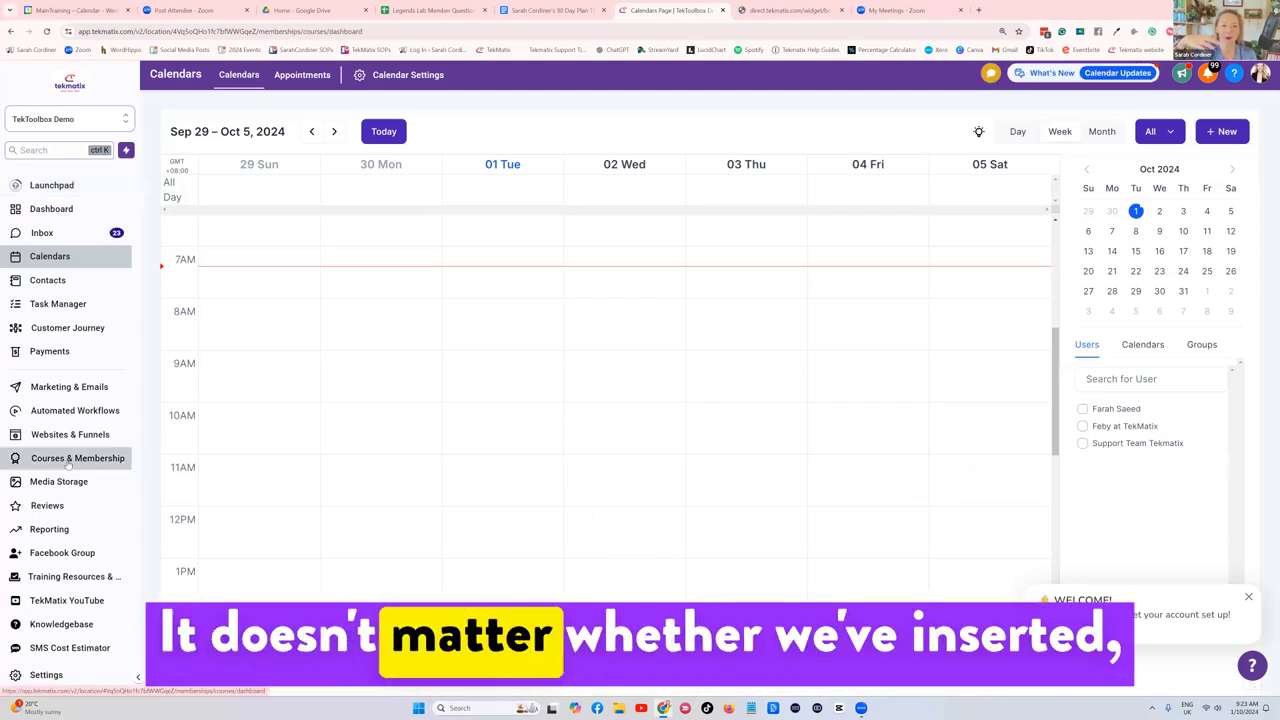
{"action": "left_click", "coordinate": [68, 460]}
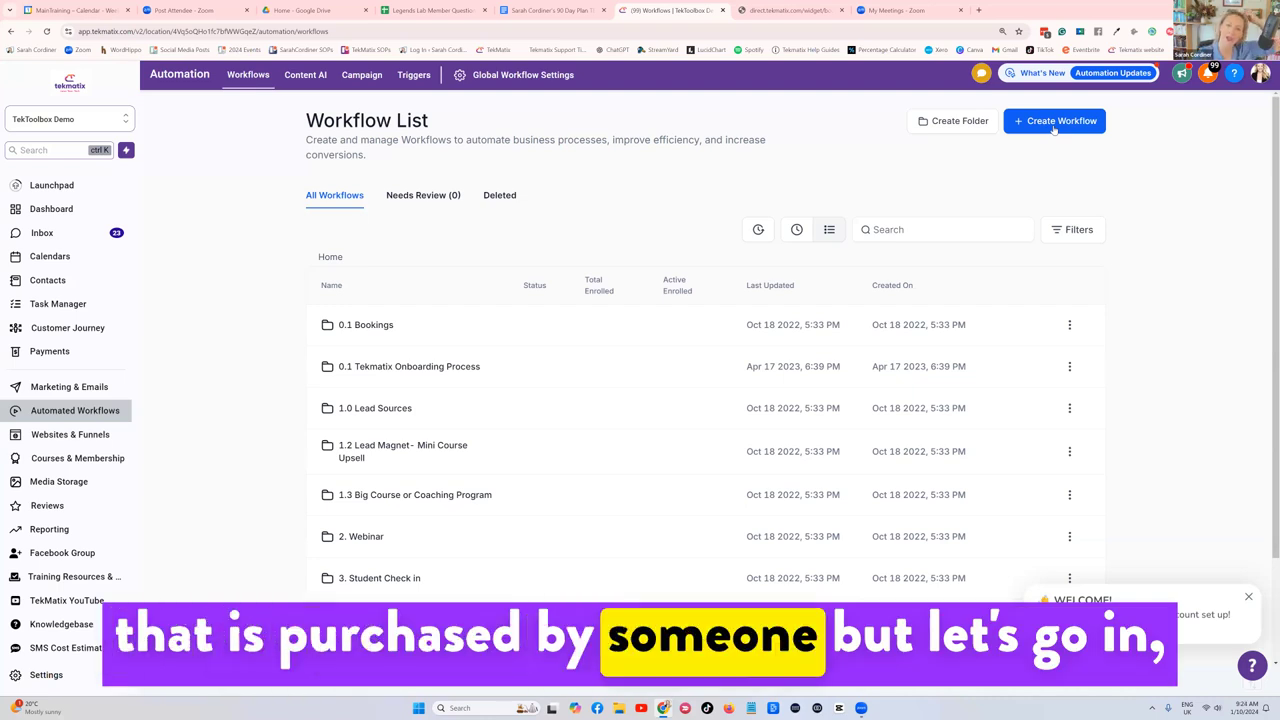
Create a workflow from scratch, dismiss the opportunities and welcome notices, and zoom in
{"action": "left_click", "coordinate": [1053, 128]}
{"action": "left_click", "coordinate": [1055, 174]}
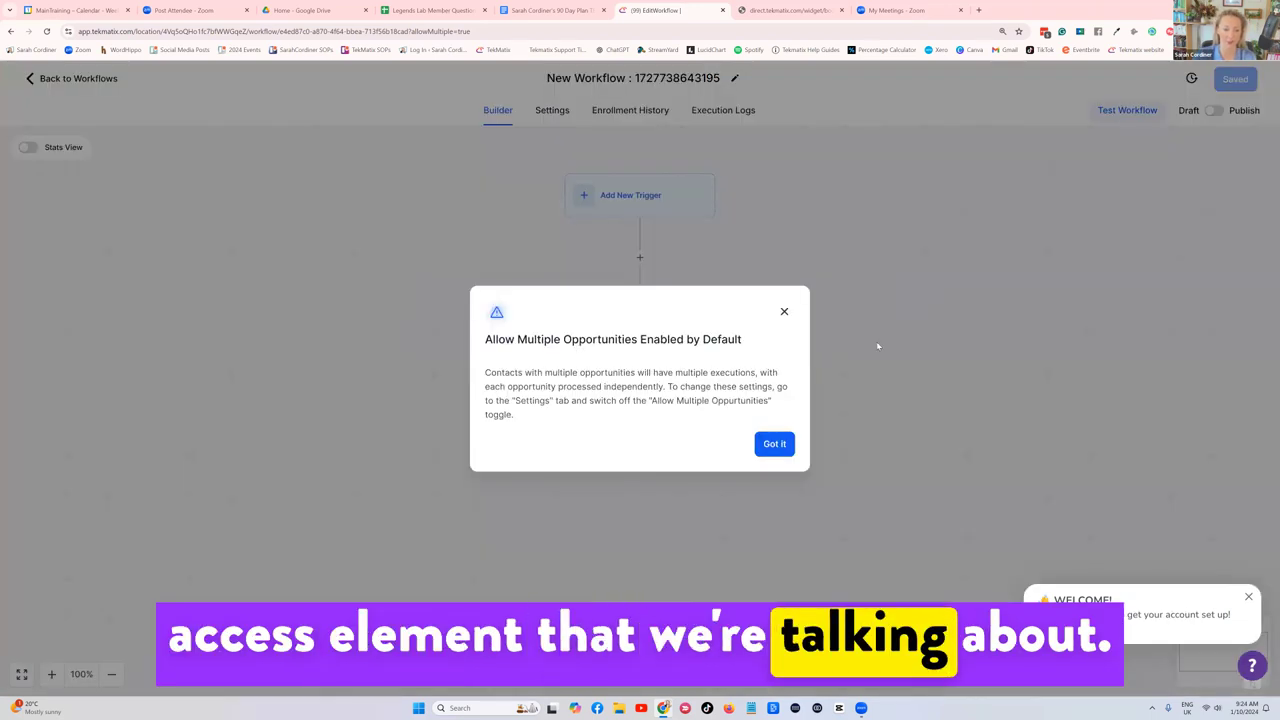
{"action": "left_click", "coordinate": [994, 240]}
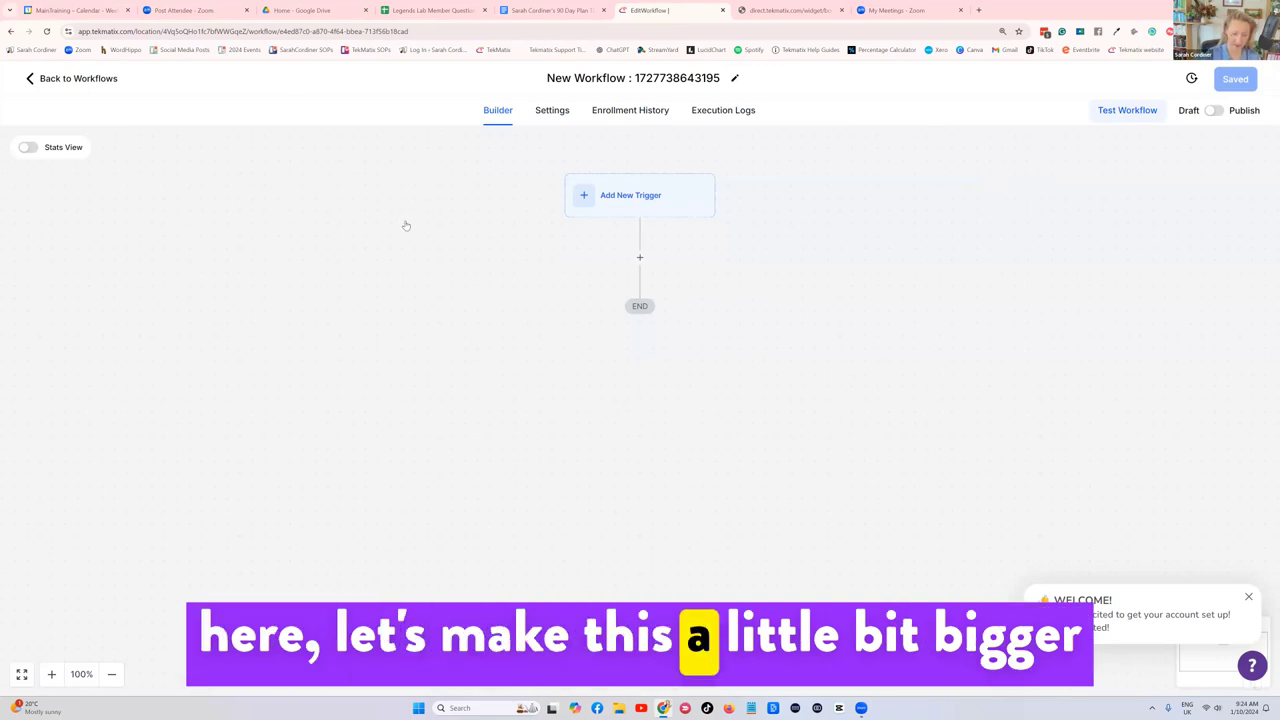
{"action": "key", "text": "ctrl+plus"}
{"action": "key", "text": "ctrl+plus"}
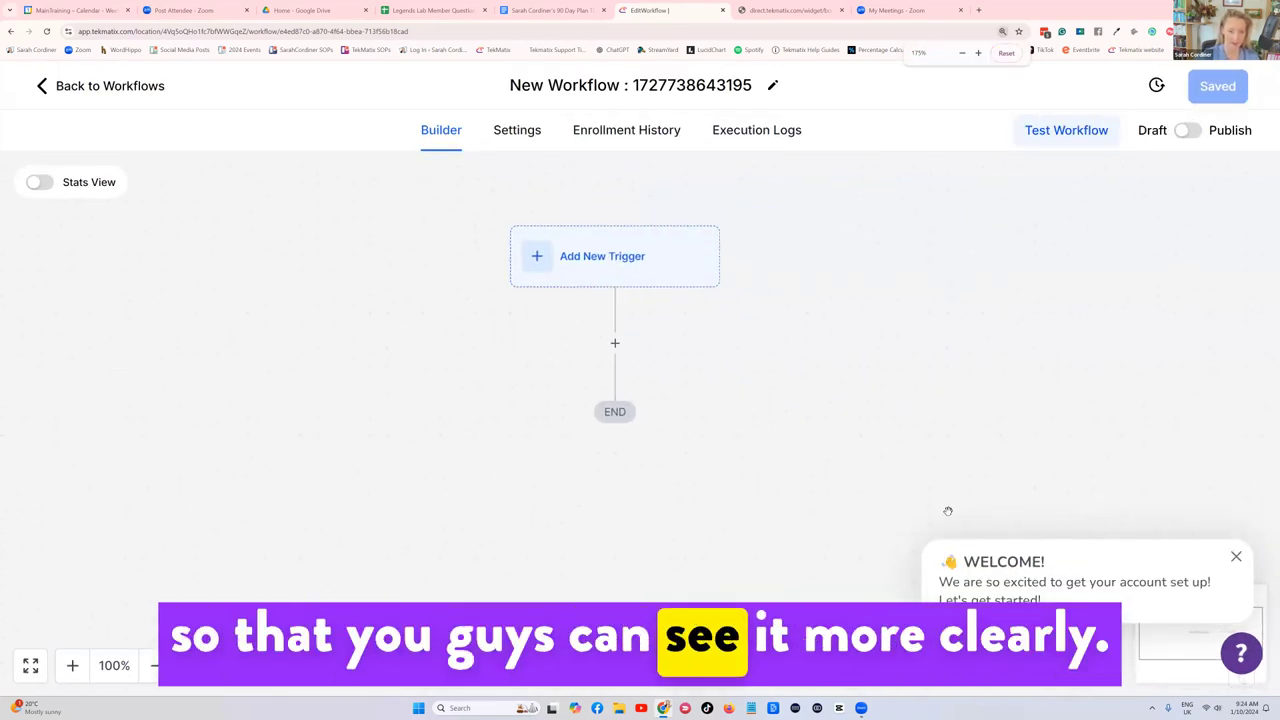
{"action": "left_click", "coordinate": [1236, 557]}
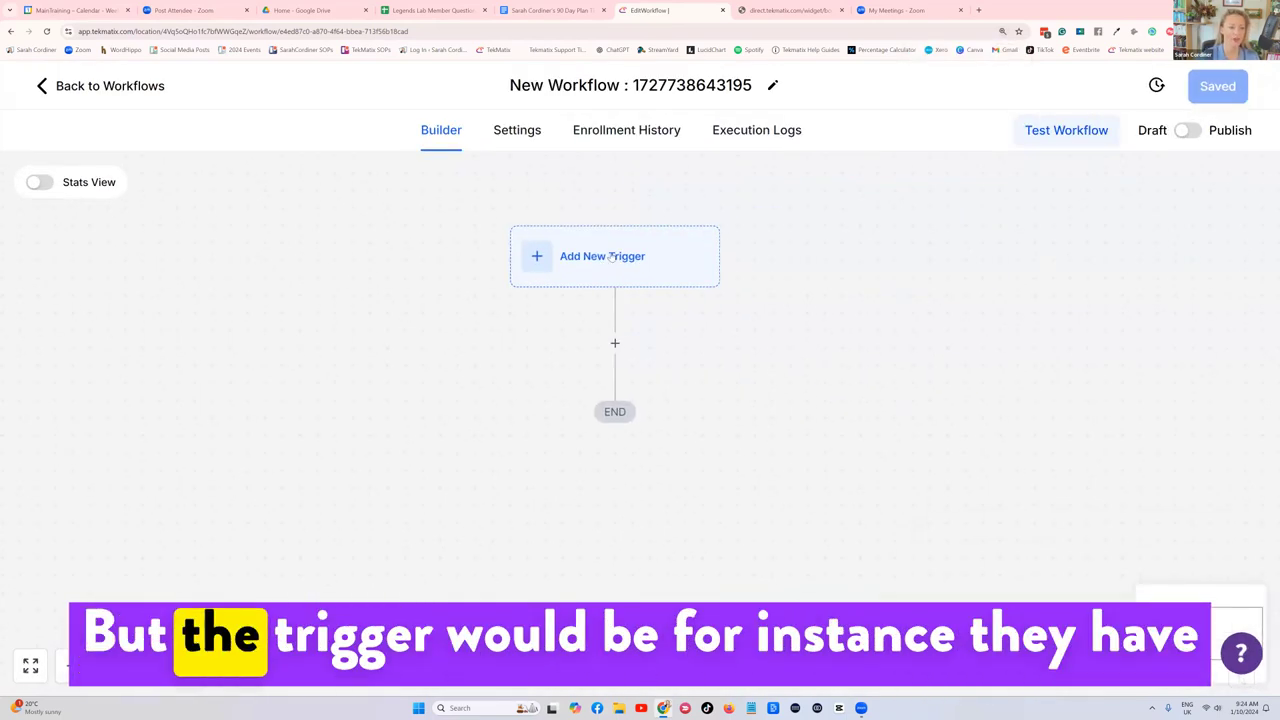
Add a New Signup trigger to the workflow by searching 'new'
{"action": "left_click", "coordinate": [670, 278]}
{"action": "left_click", "coordinate": [846, 287]}
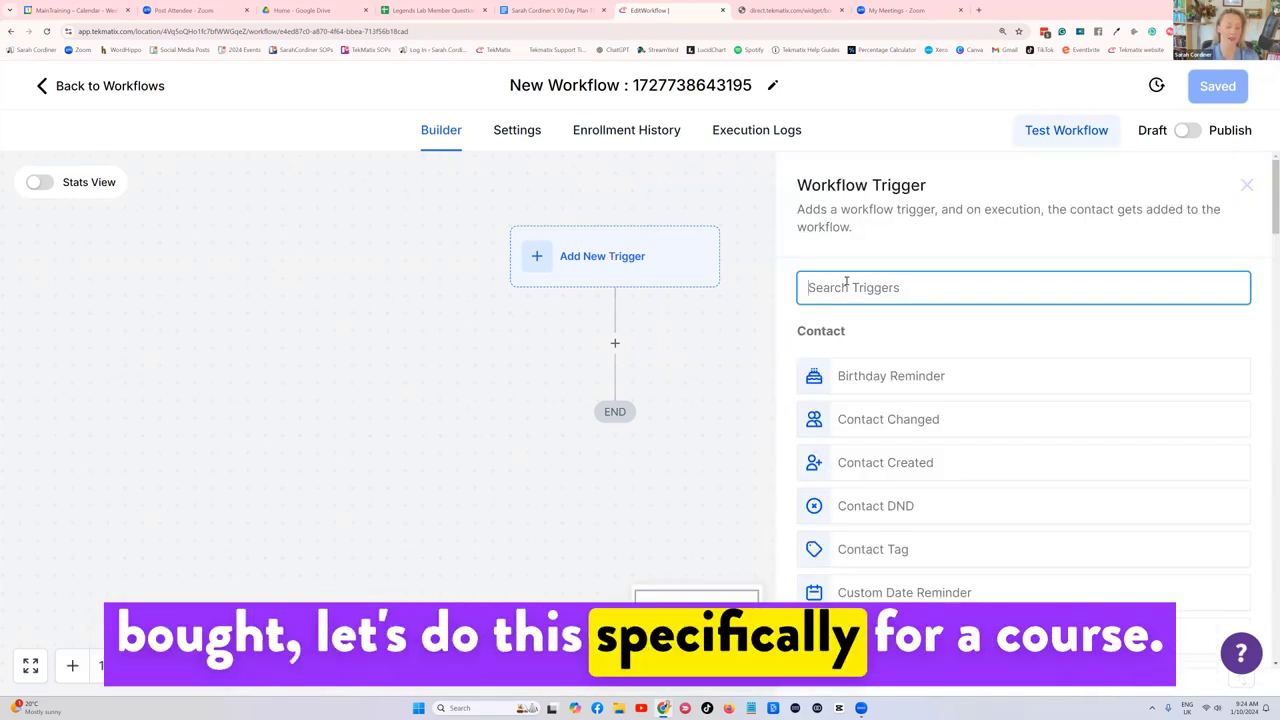
{"action": "type", "text": "new"}
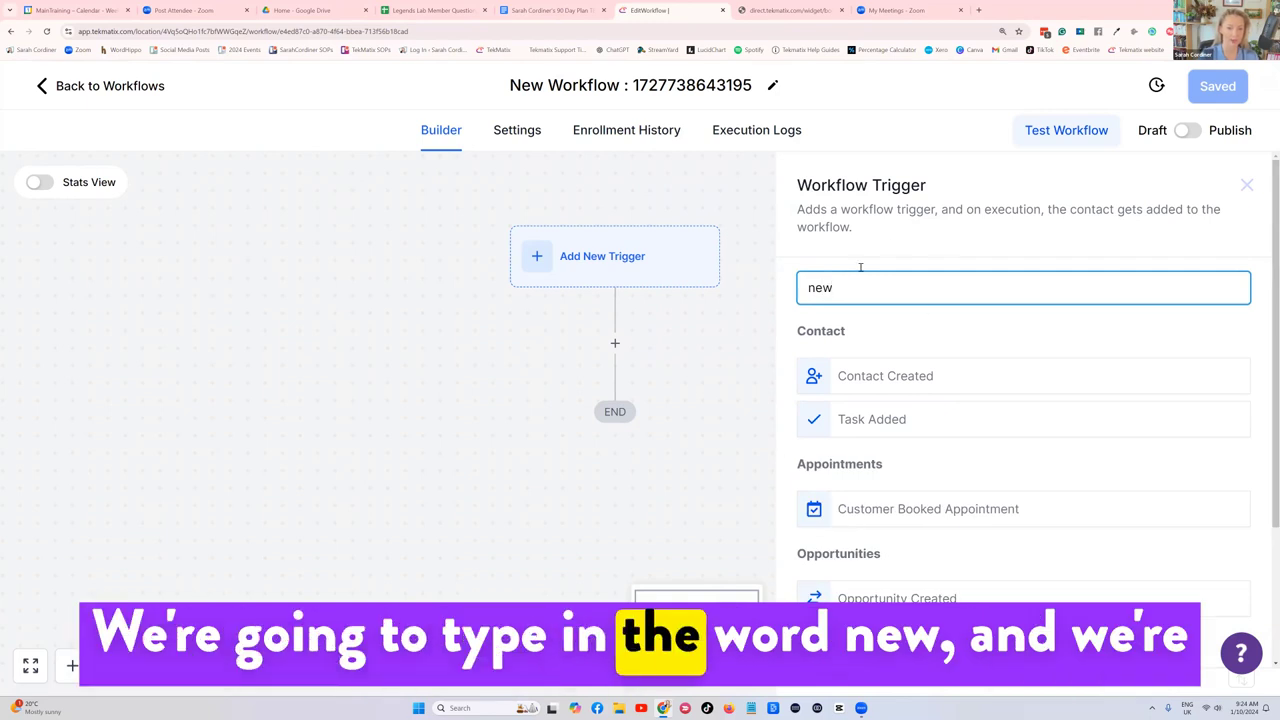
{"action": "scroll", "coordinate": [885, 338], "scroll_direction": "down", "scroll_amount": 2}
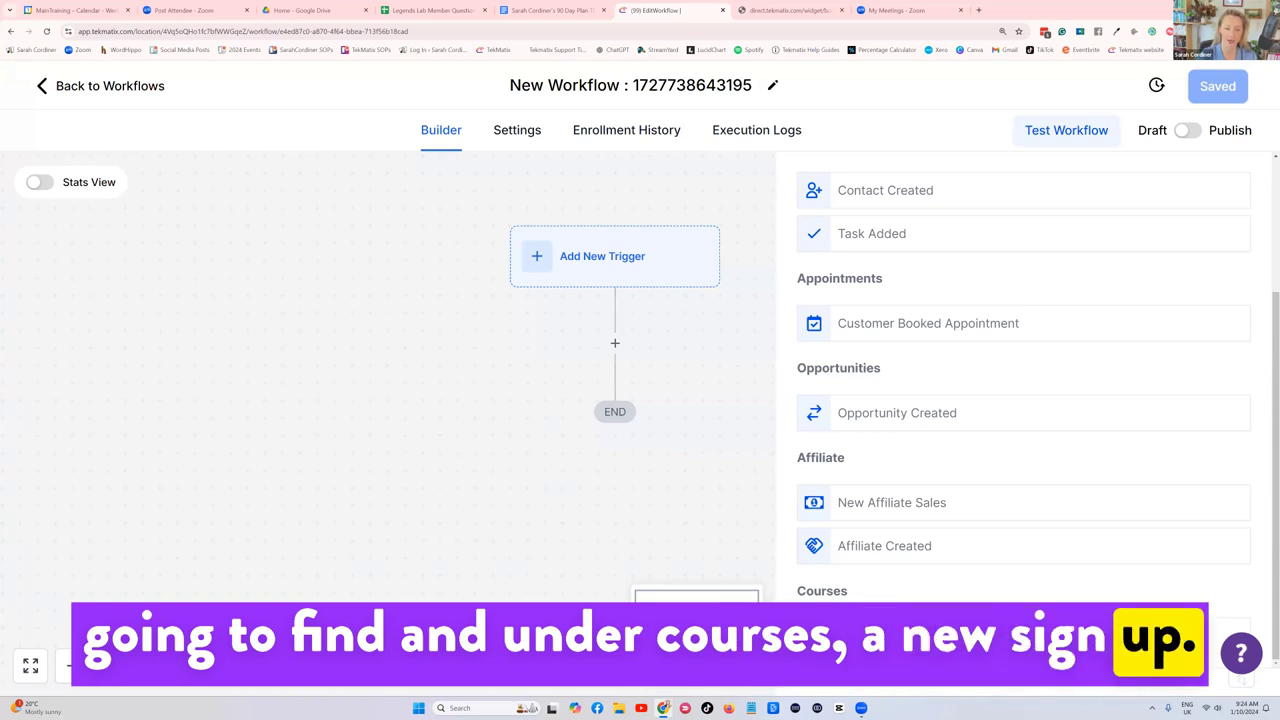
{"action": "left_click", "coordinate": [885, 633]}
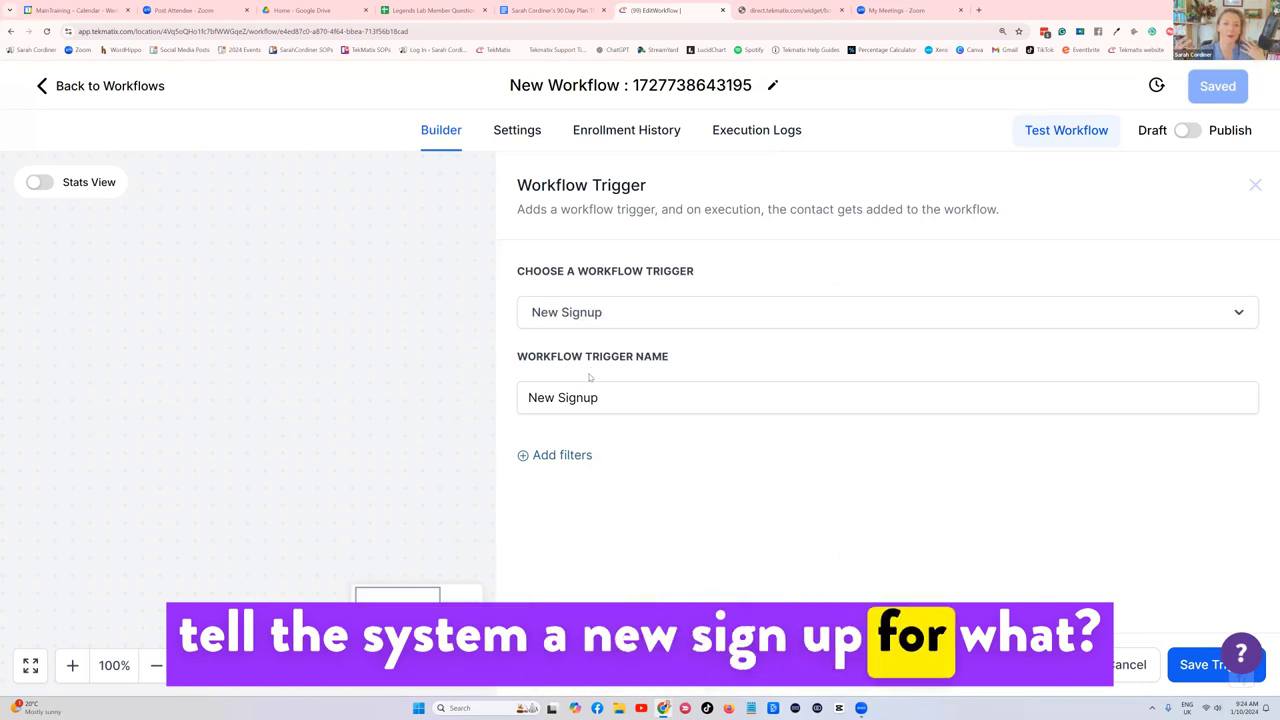
Filter the trigger by Offer set to Astrology Course - Lite Package
{"action": "left_click", "coordinate": [560, 456]}
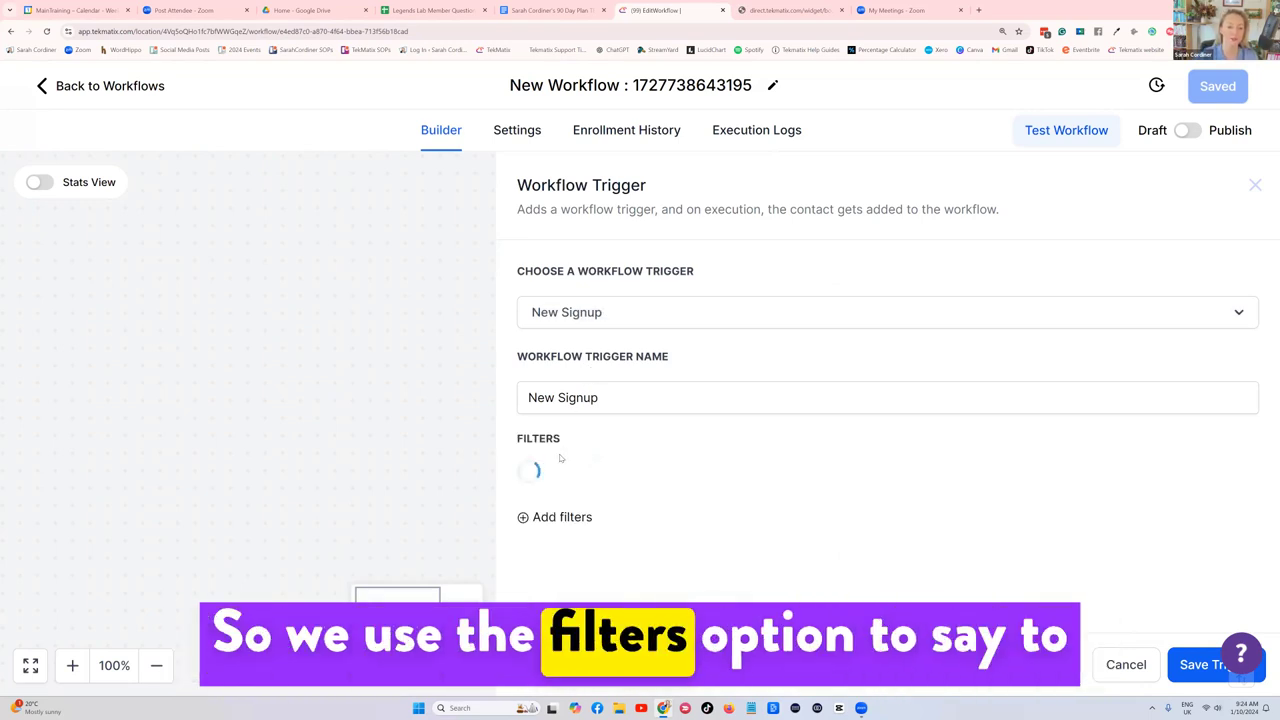
{"action": "left_click", "coordinate": [561, 477]}
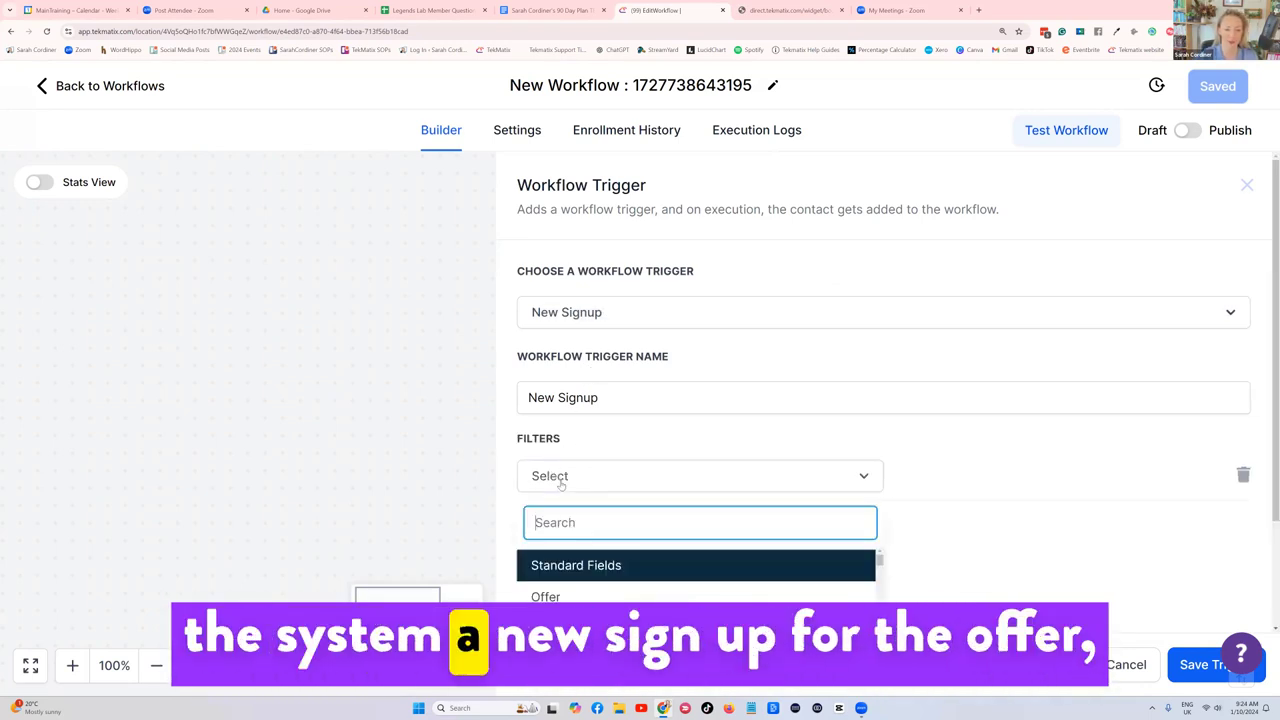
{"action": "left_click", "coordinate": [560, 596]}
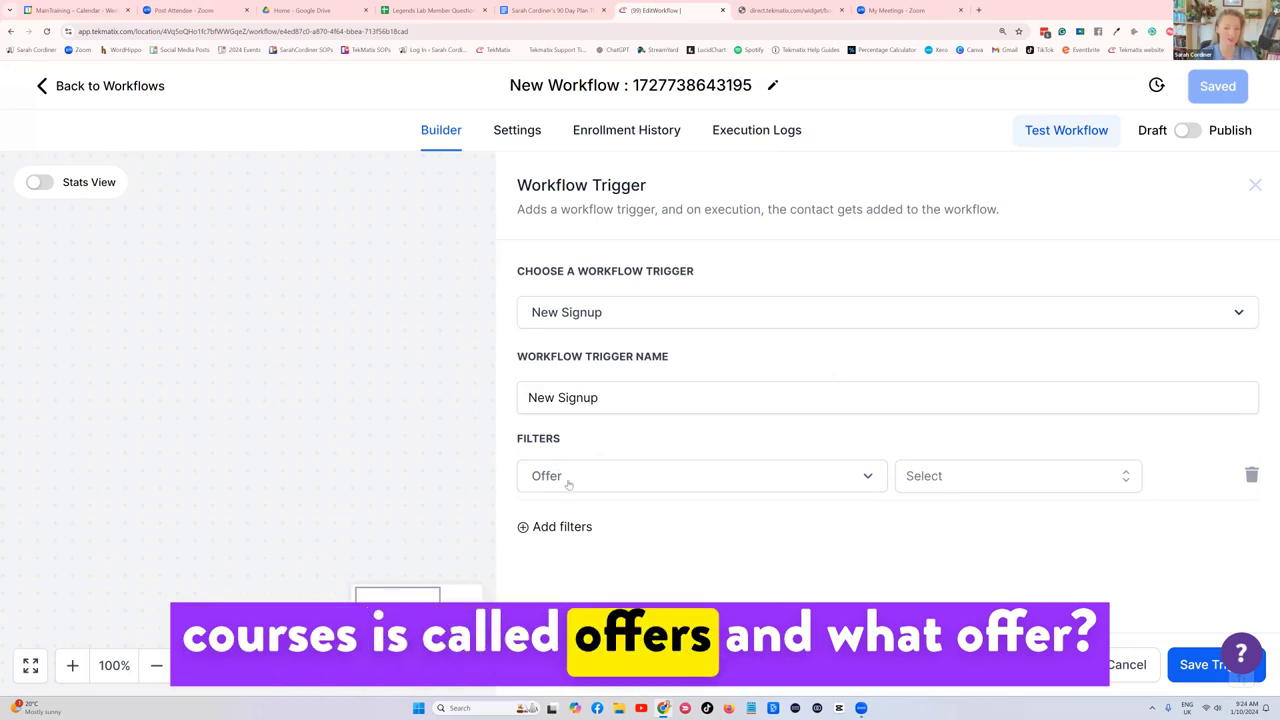
{"action": "left_click", "coordinate": [935, 479]}
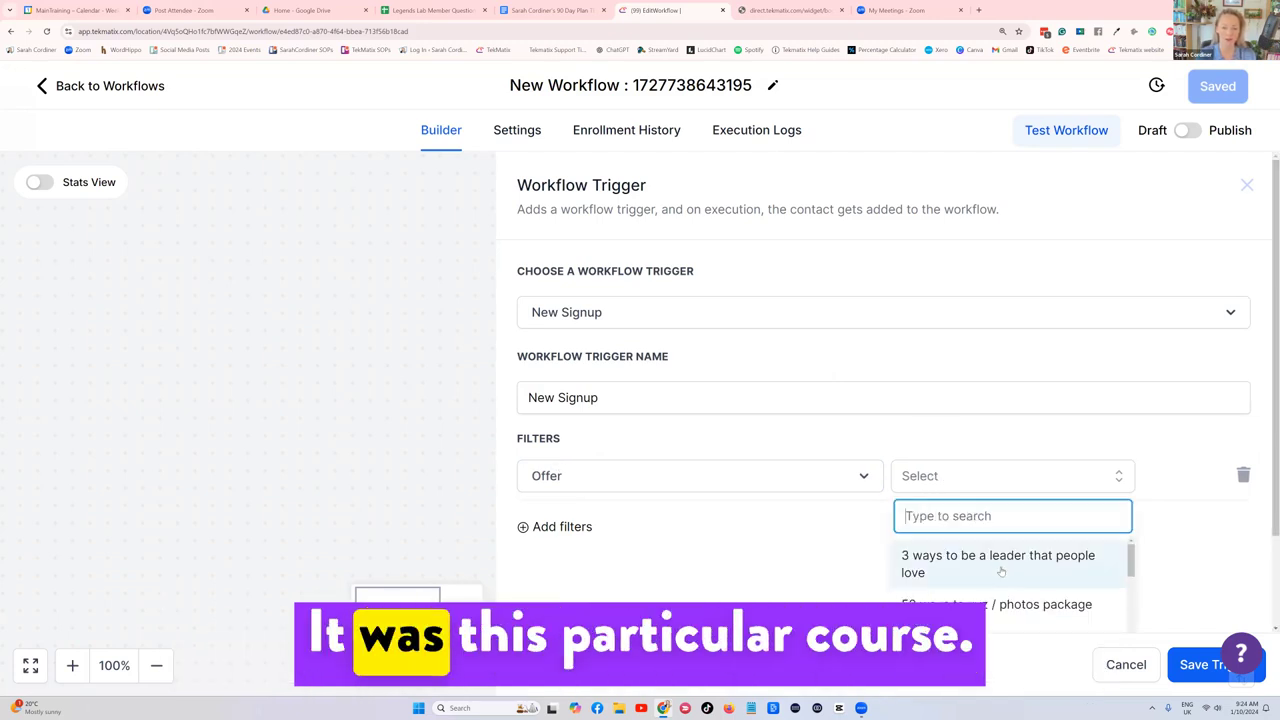
{"action": "scroll", "coordinate": [980, 577], "scroll_direction": "down", "scroll_amount": 1}
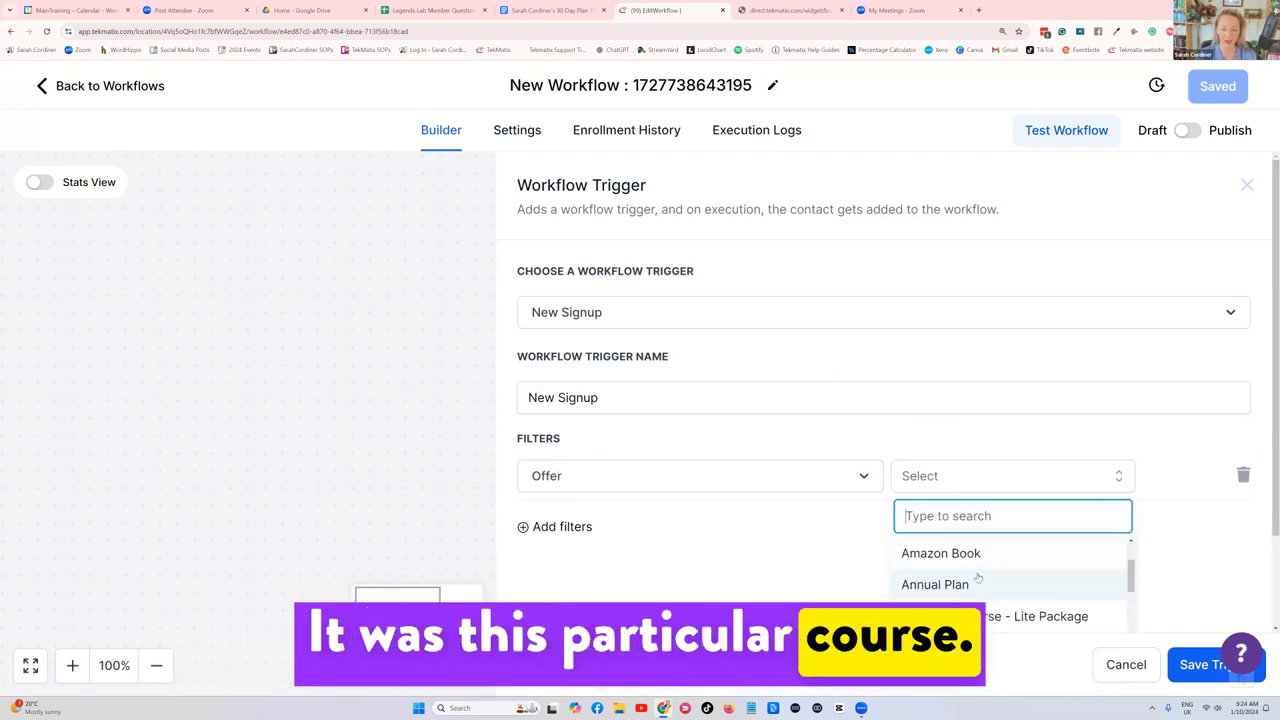
{"action": "scroll", "coordinate": [940, 565], "scroll_direction": "down", "scroll_amount": 1}
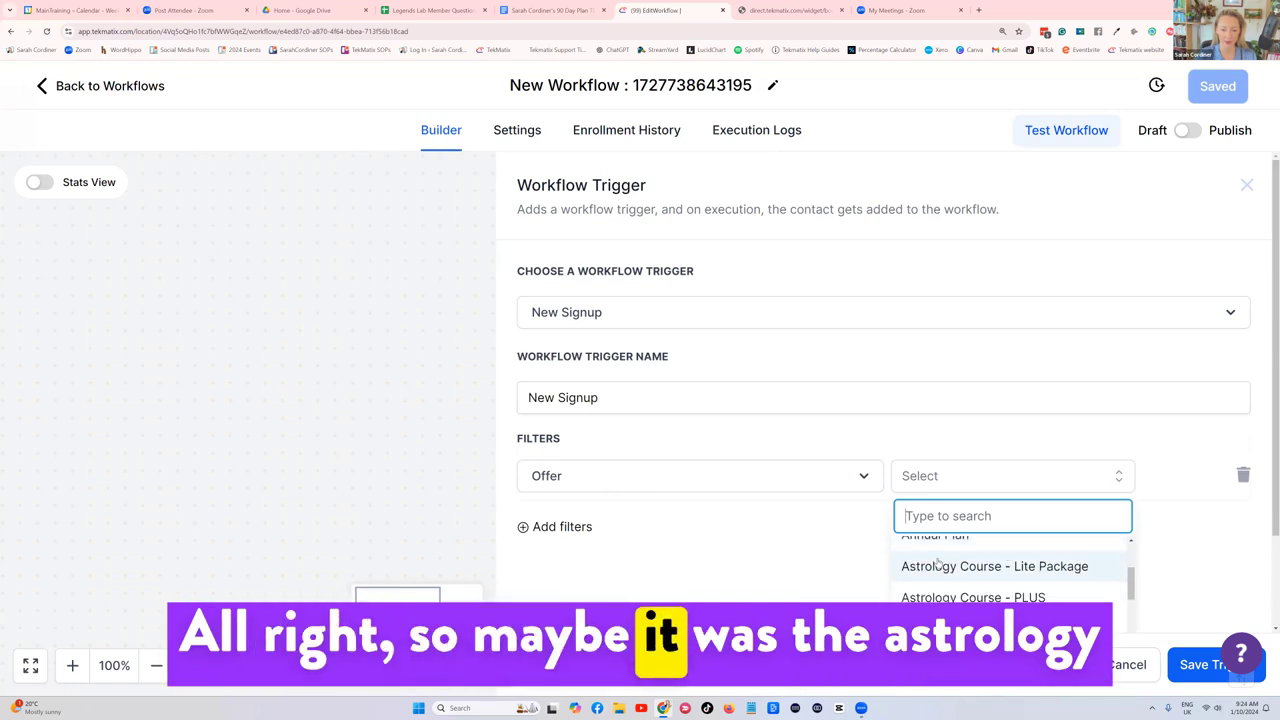
{"action": "left_click", "coordinate": [990, 570]}
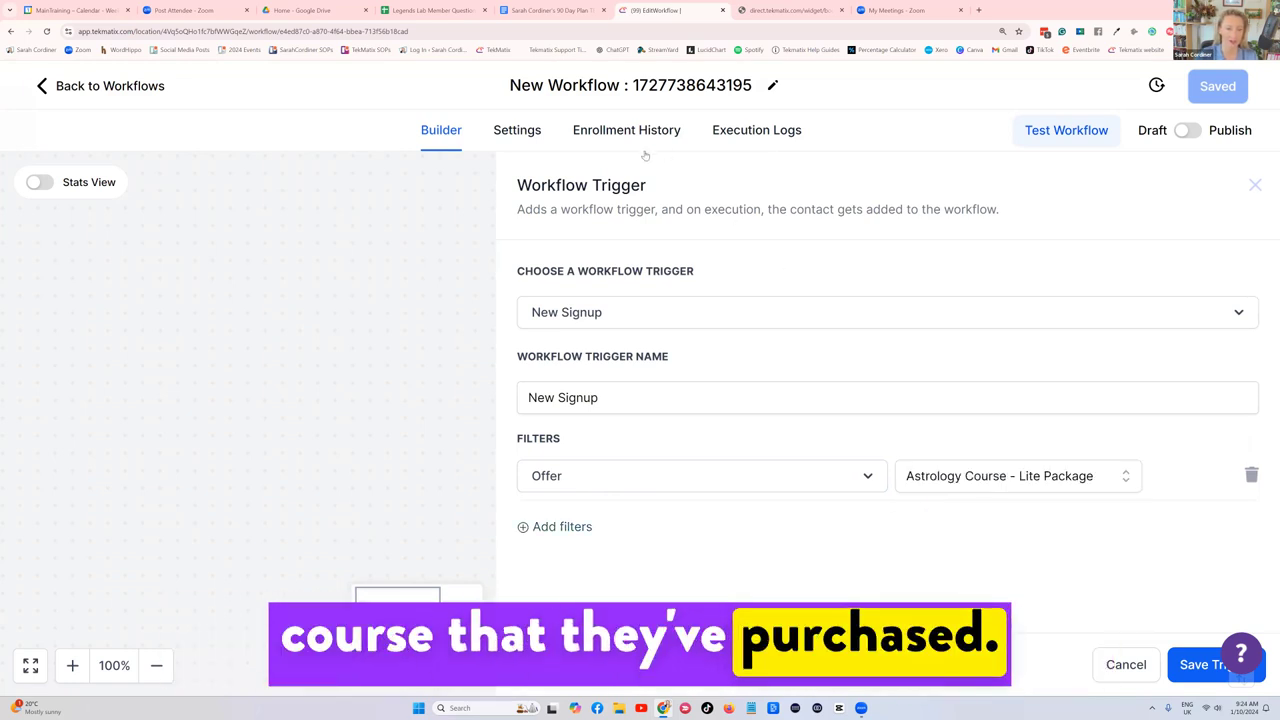
Rename the trigger to 'New Signup for astrology course'
{"action": "left_click_drag", "start_coordinate": [596, 397], "coordinate": [528, 397]}
{"action": "left_click", "coordinate": [606, 397]}
{"action": "type", "text": "for astrology course"}
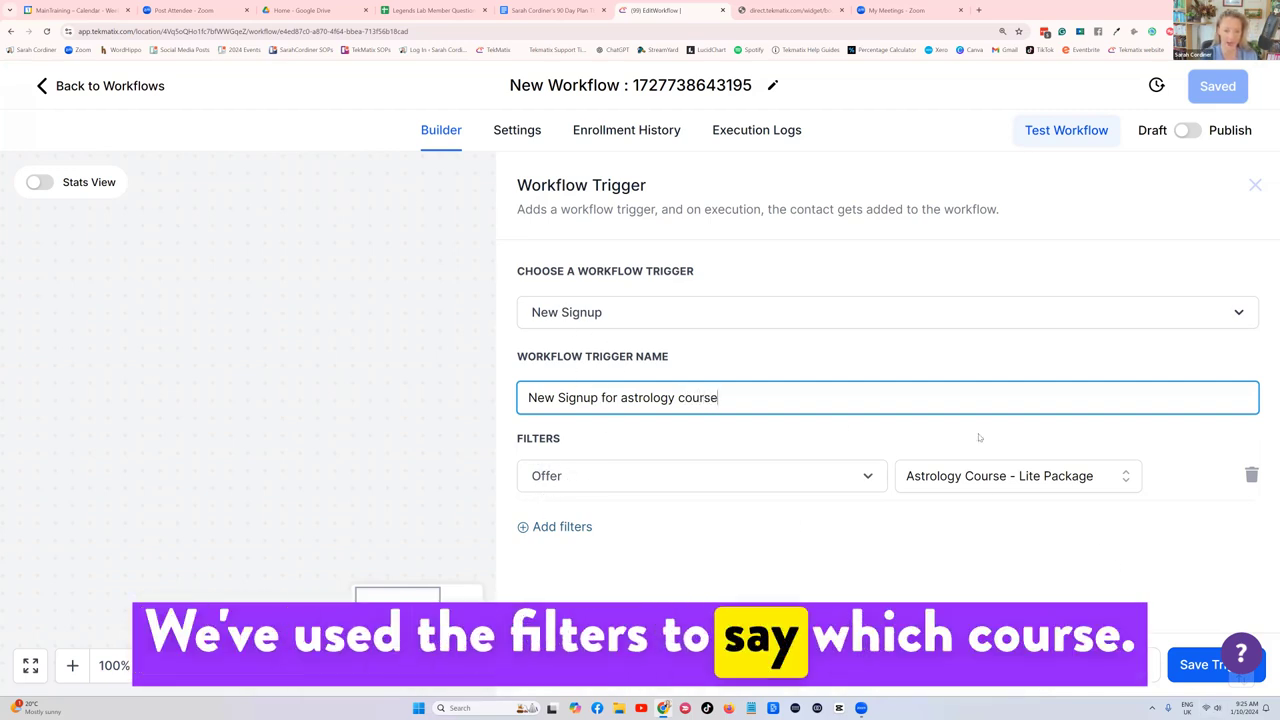
Save the trigger and add an Add Contact Tag action creating the tag 'signed up for astrology course'
{"action": "left_click", "coordinate": [1199, 663]}
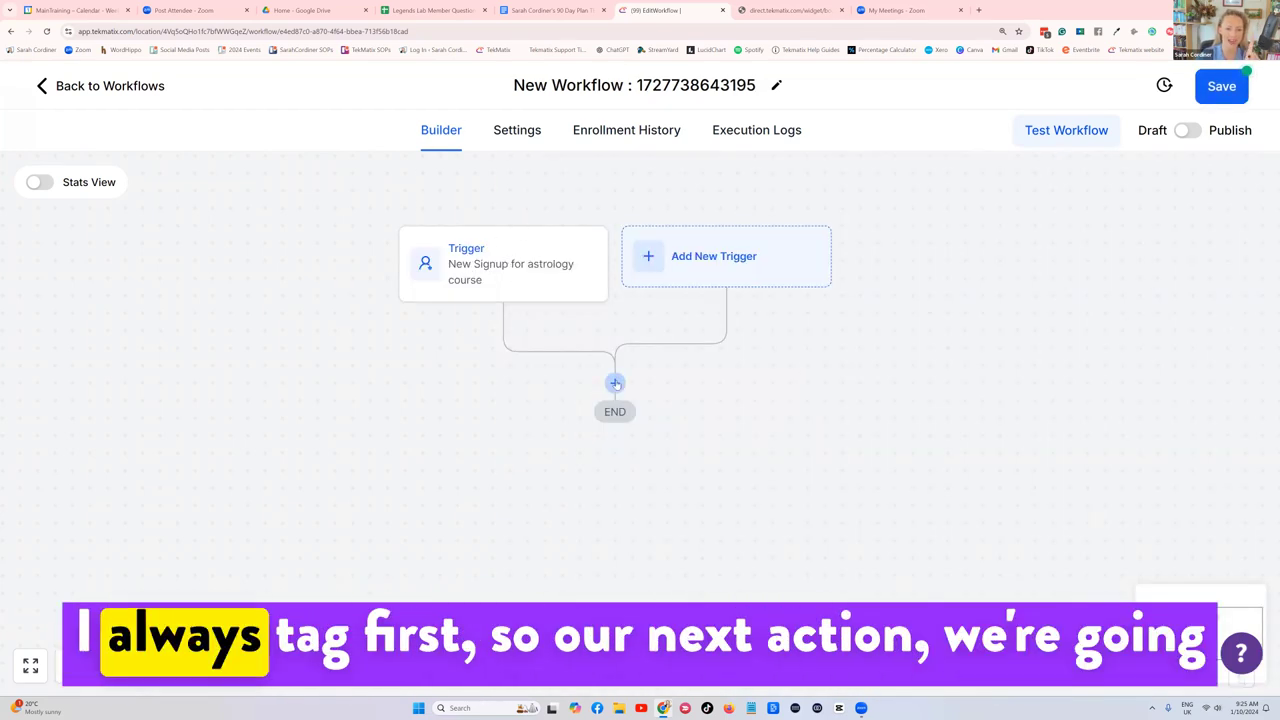
{"action": "left_click", "coordinate": [615, 384]}
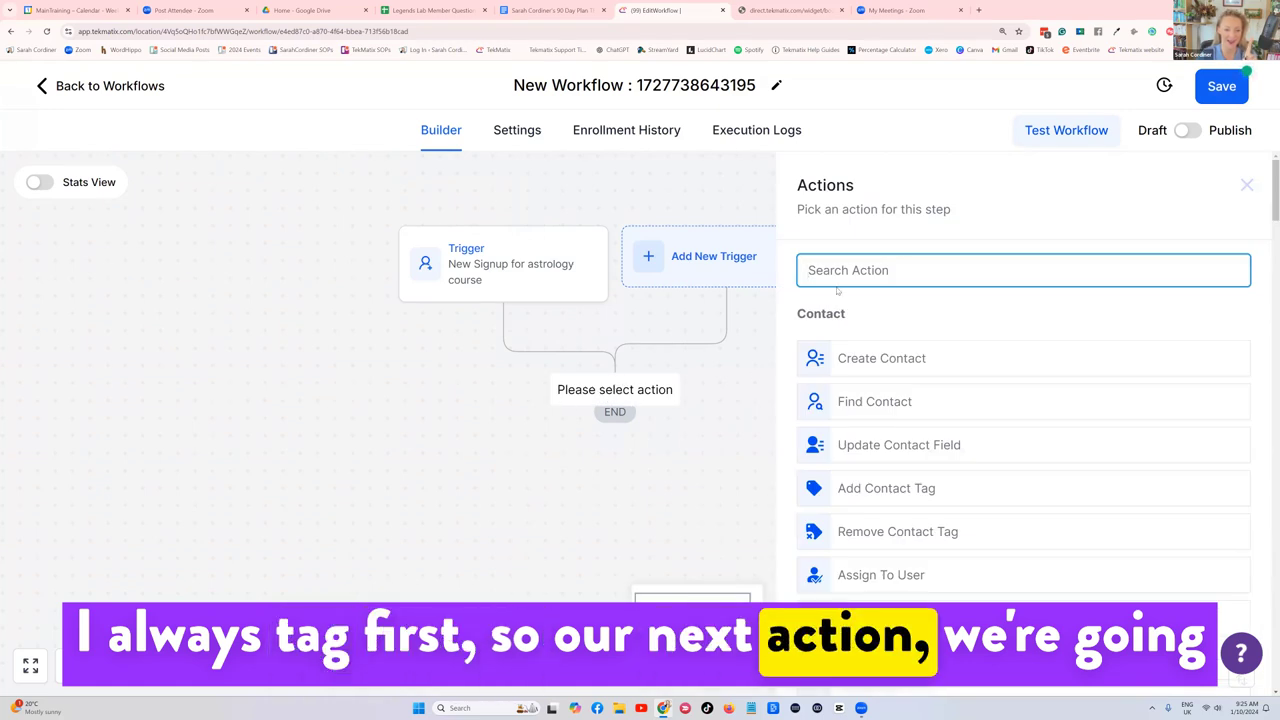
{"action": "type", "text": "tag"}
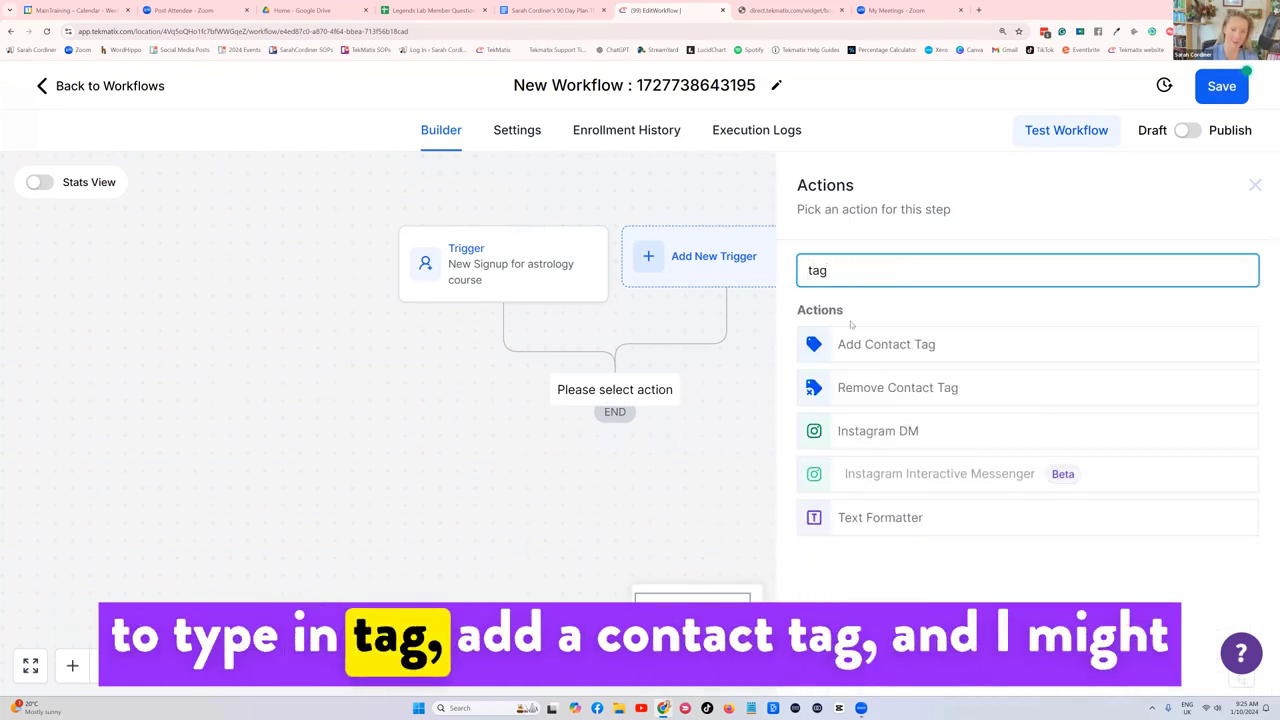
{"action": "left_click", "coordinate": [900, 345]}
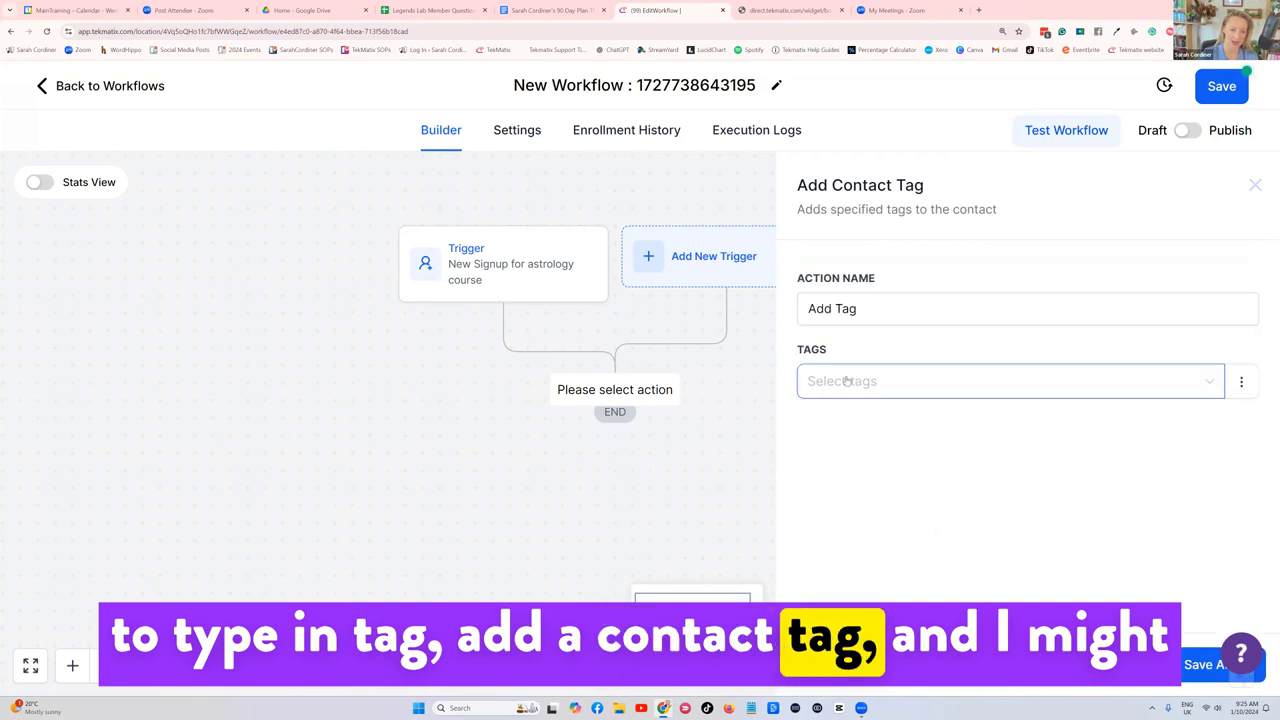
{"action": "left_click", "coordinate": [845, 381]}
{"action": "type", "text": "signed up for astrology course"}
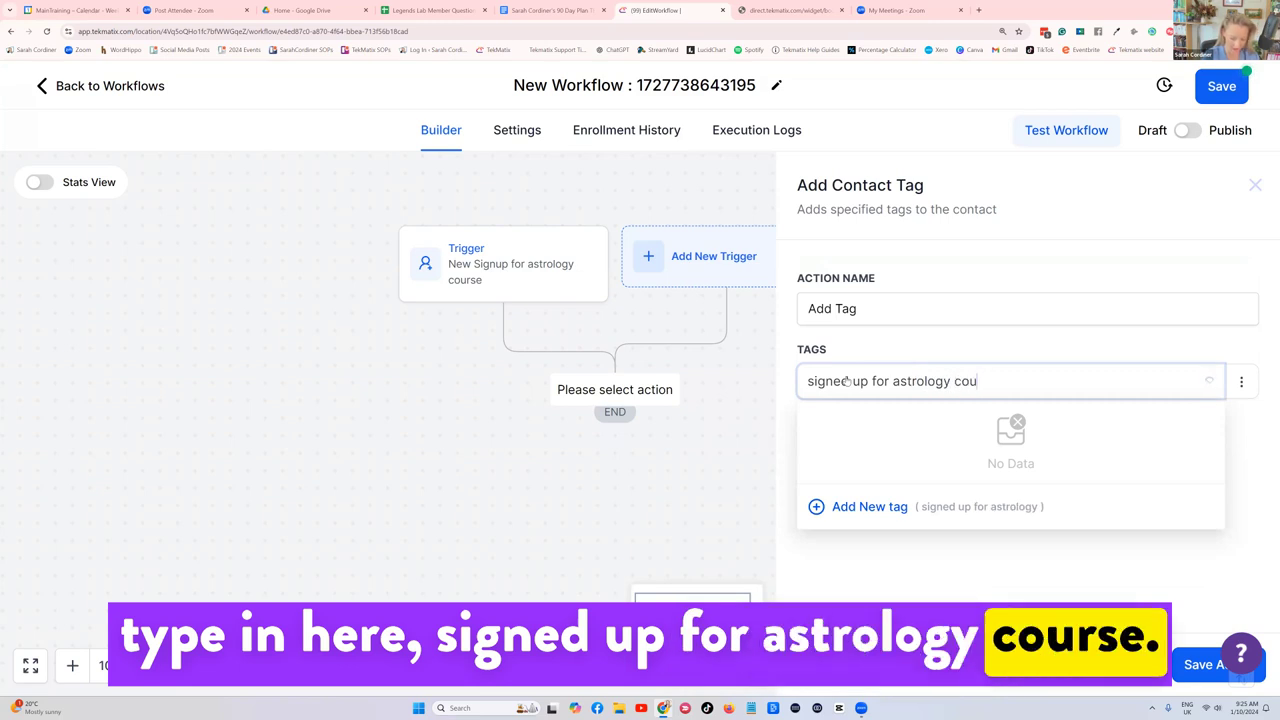
{"action": "left_click", "coordinate": [893, 508]}
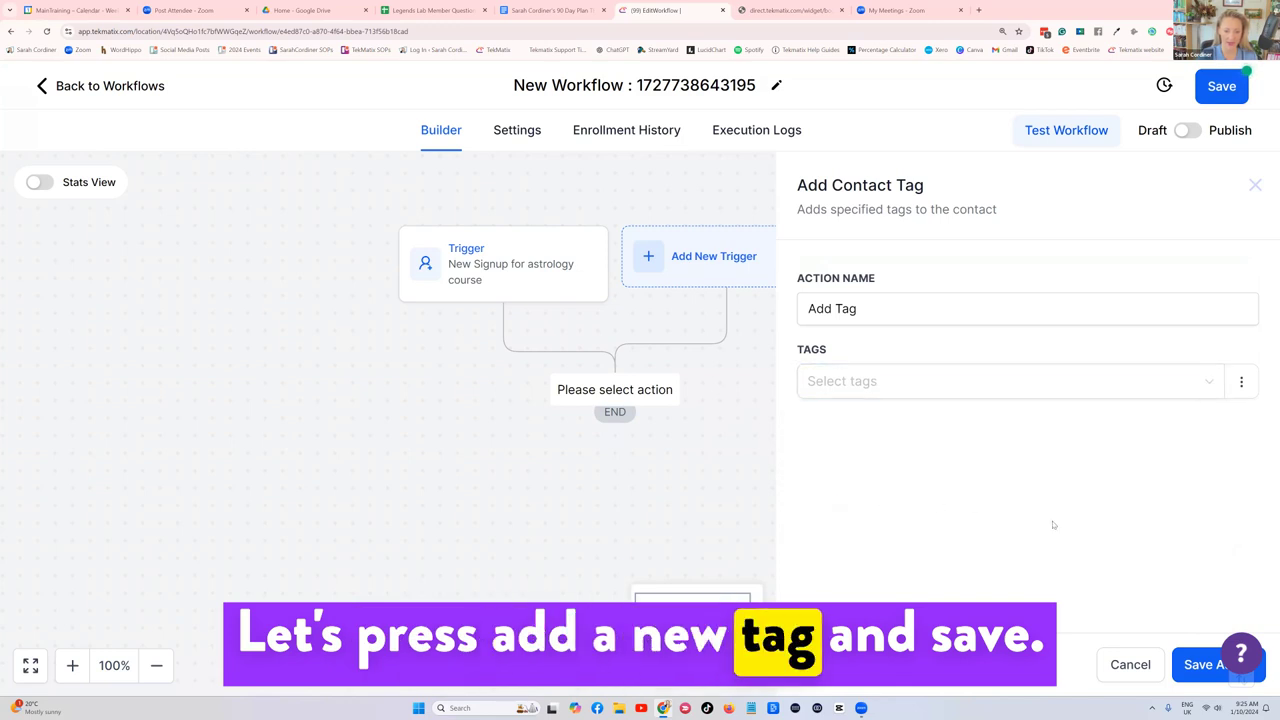
Save the tag action, then add and save a Course Grant Offer step for Astrology Course - Lite Package
{"action": "left_click", "coordinate": [1198, 666]}
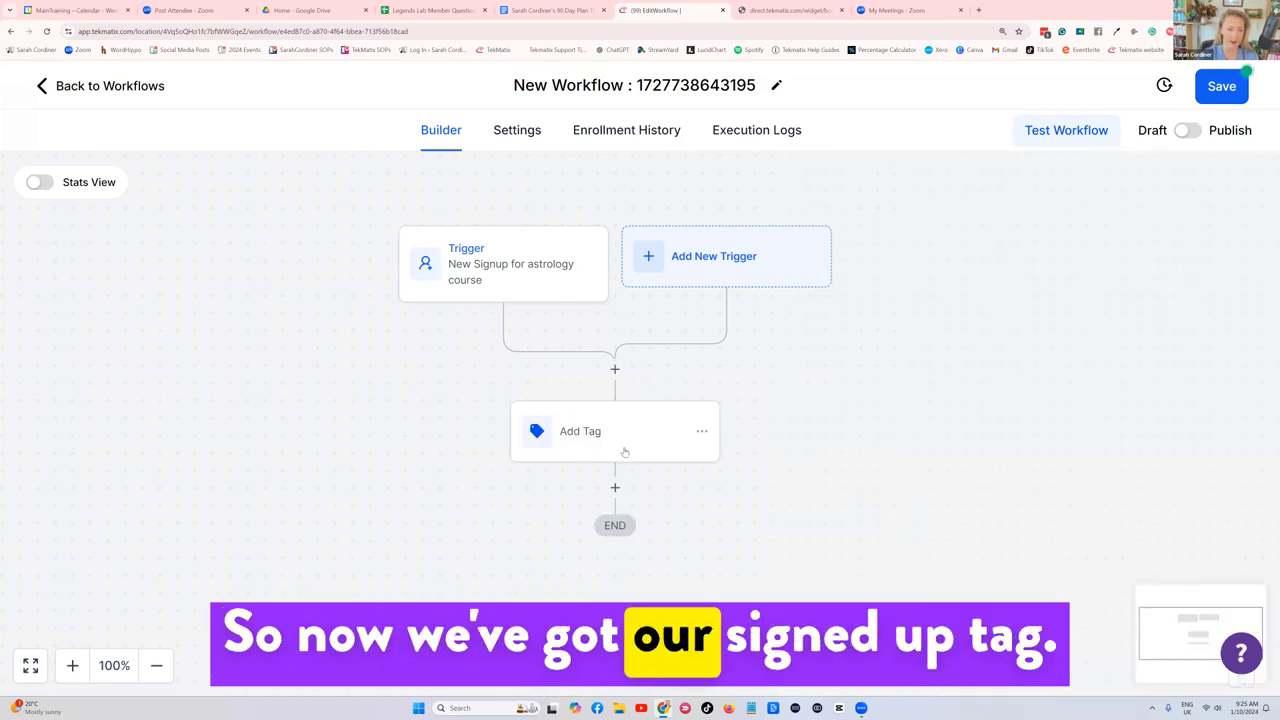
{"action": "scroll", "coordinate": [626, 431], "scroll_direction": "down", "scroll_amount": 2}
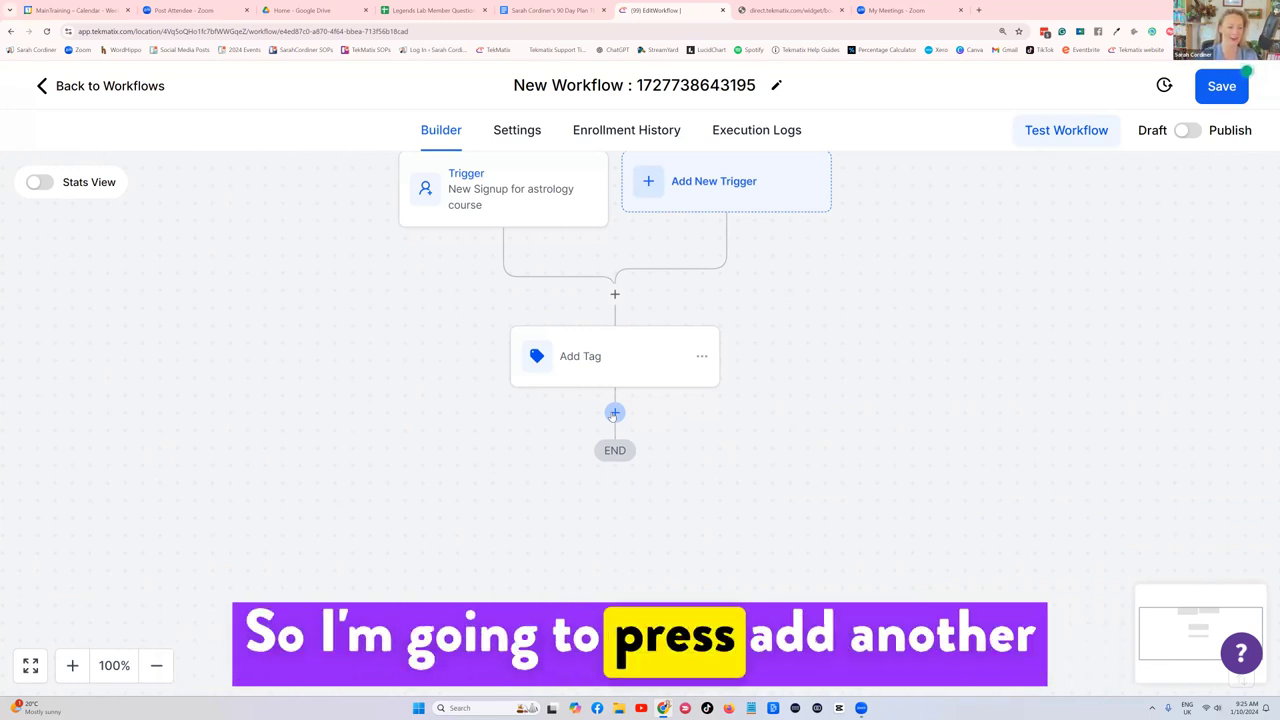
{"action": "left_click", "coordinate": [614, 412]}
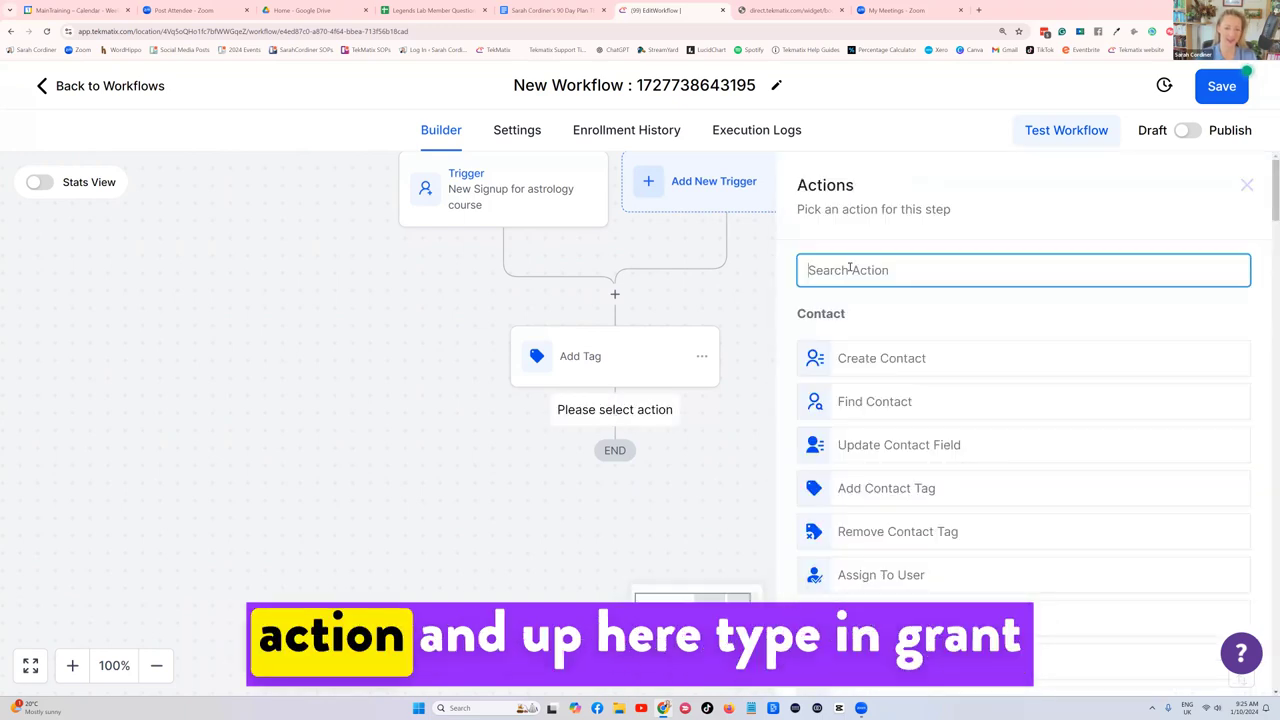
{"action": "type", "text": "grant"}
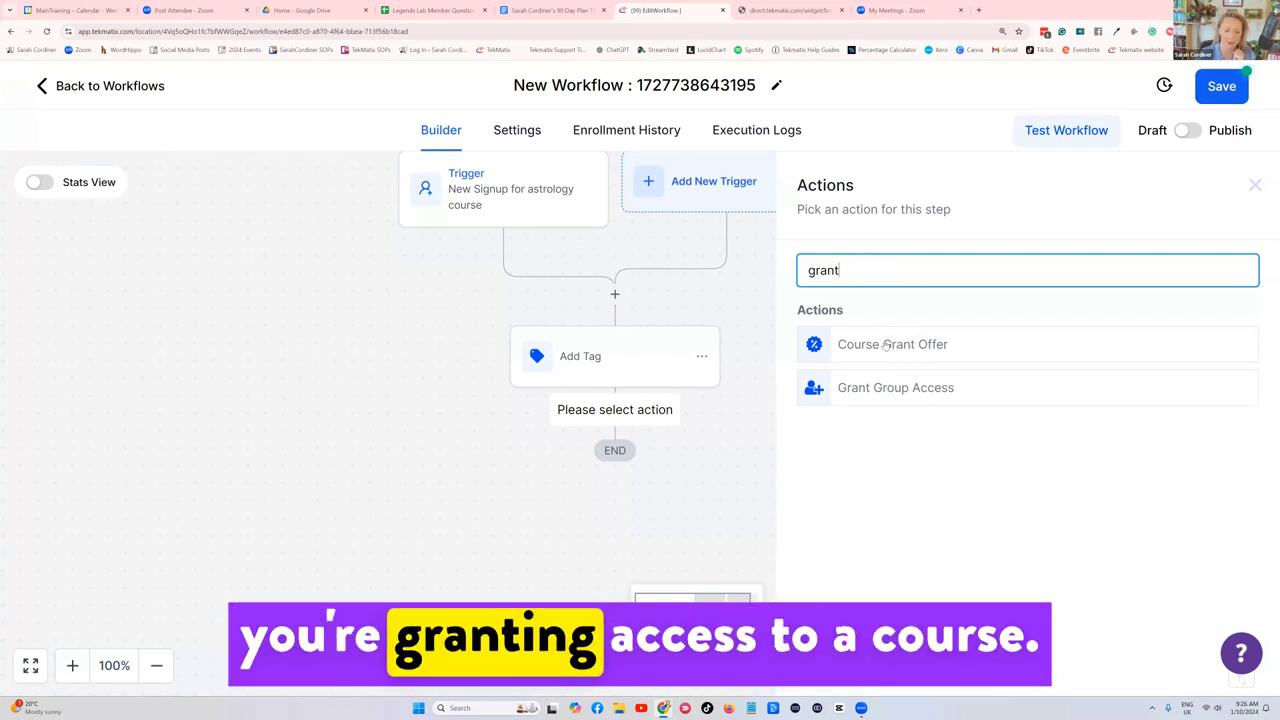
{"action": "left_click", "coordinate": [902, 344]}
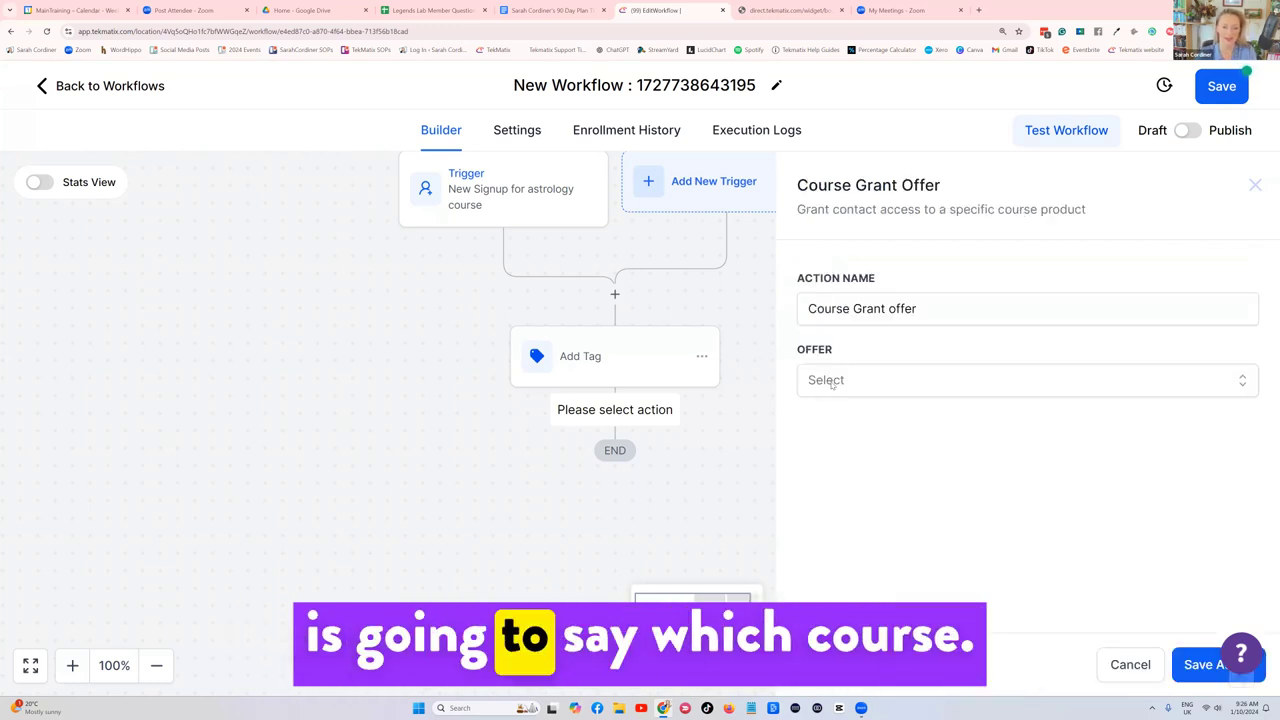
{"action": "left_click", "coordinate": [830, 382]}
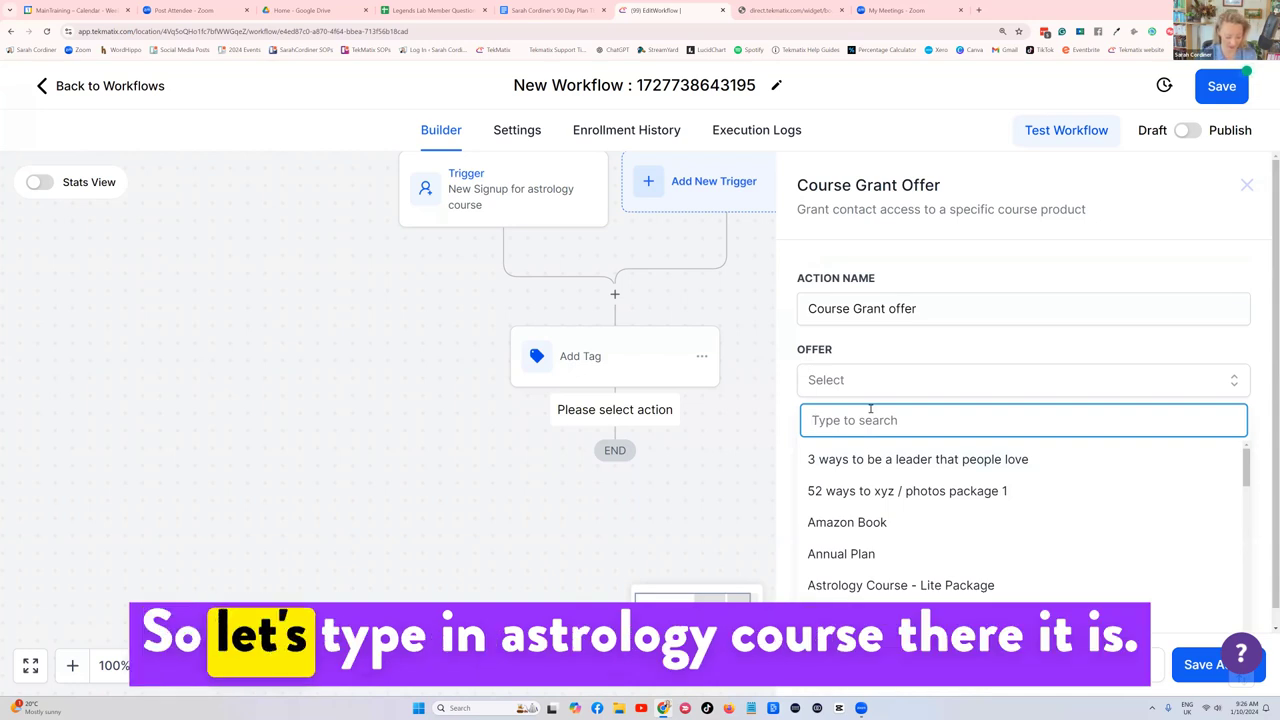
{"action": "type", "text": "as"}
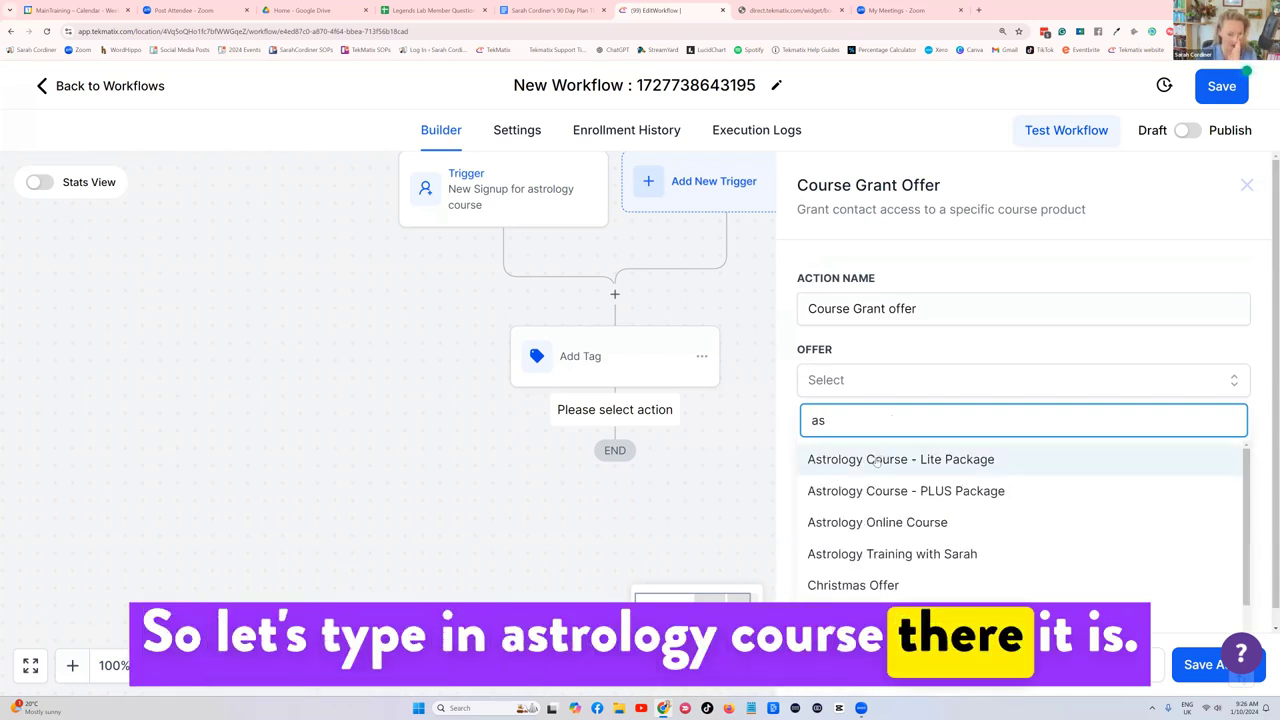
{"action": "left_click", "coordinate": [885, 459]}
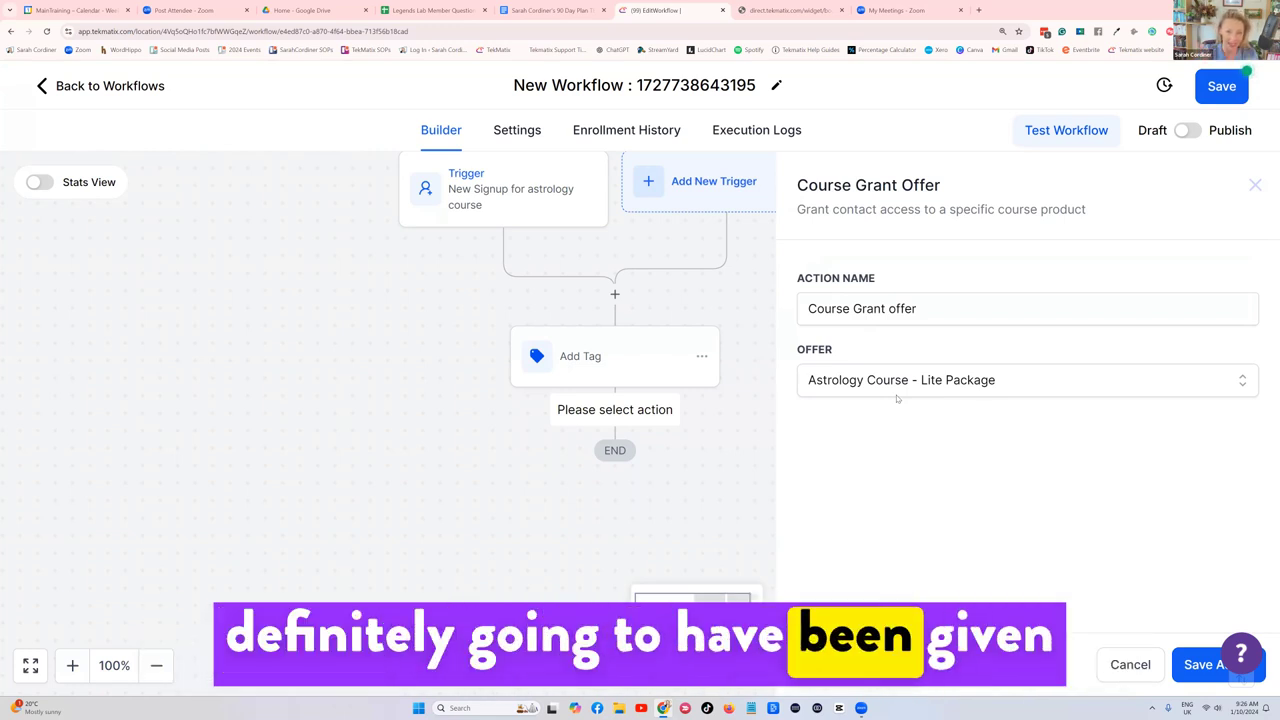
{"action": "left_click", "coordinate": [1195, 663]}
{"action": "scroll", "coordinate": [690, 425], "scroll_direction": "down", "scroll_amount": 1}
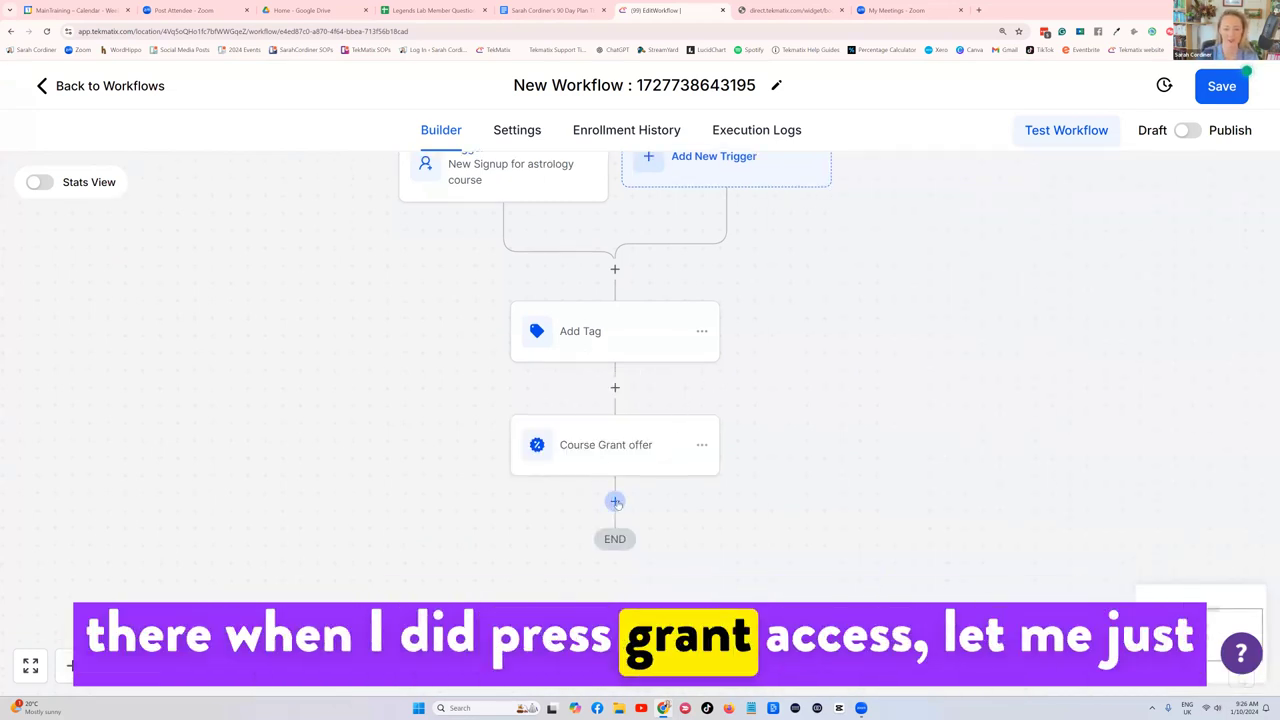
Add and save a Grant Group Access step granting the TekMatix Support Group
{"action": "left_click", "coordinate": [615, 502]}
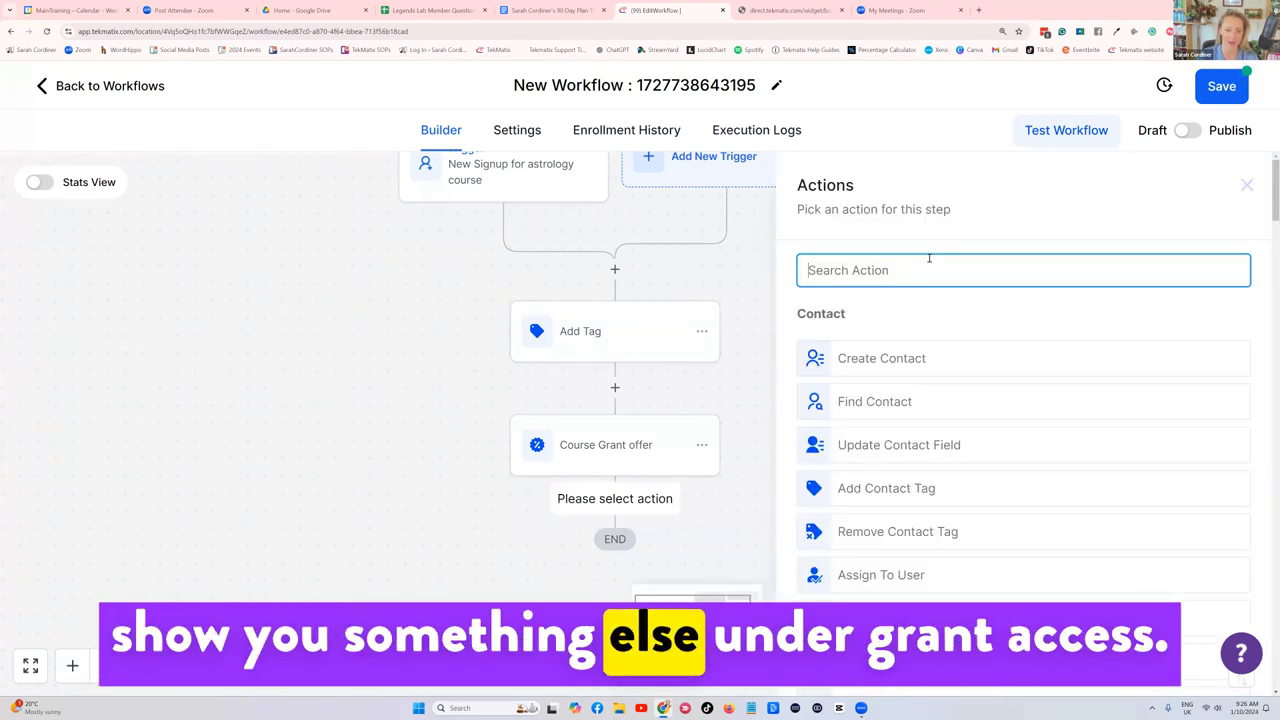
{"action": "type", "text": "grant"}
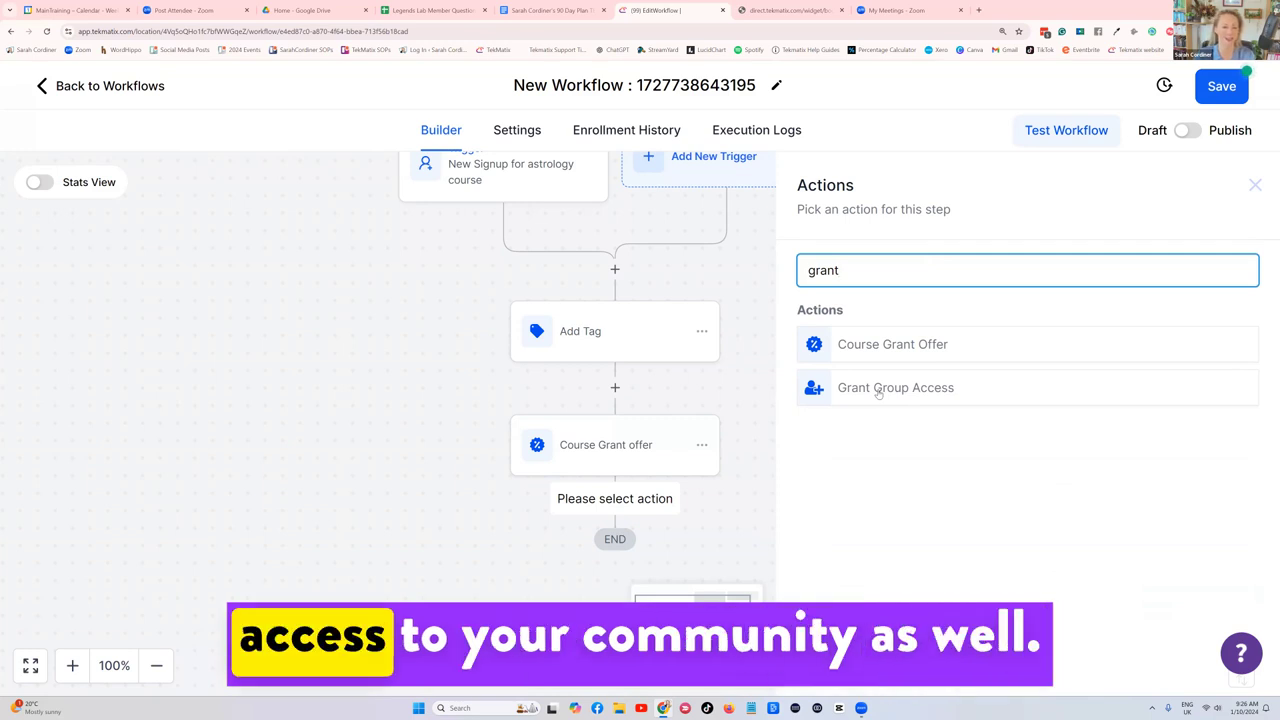
{"action": "left_click", "coordinate": [870, 386]}
{"action": "left_click", "coordinate": [858, 379]}
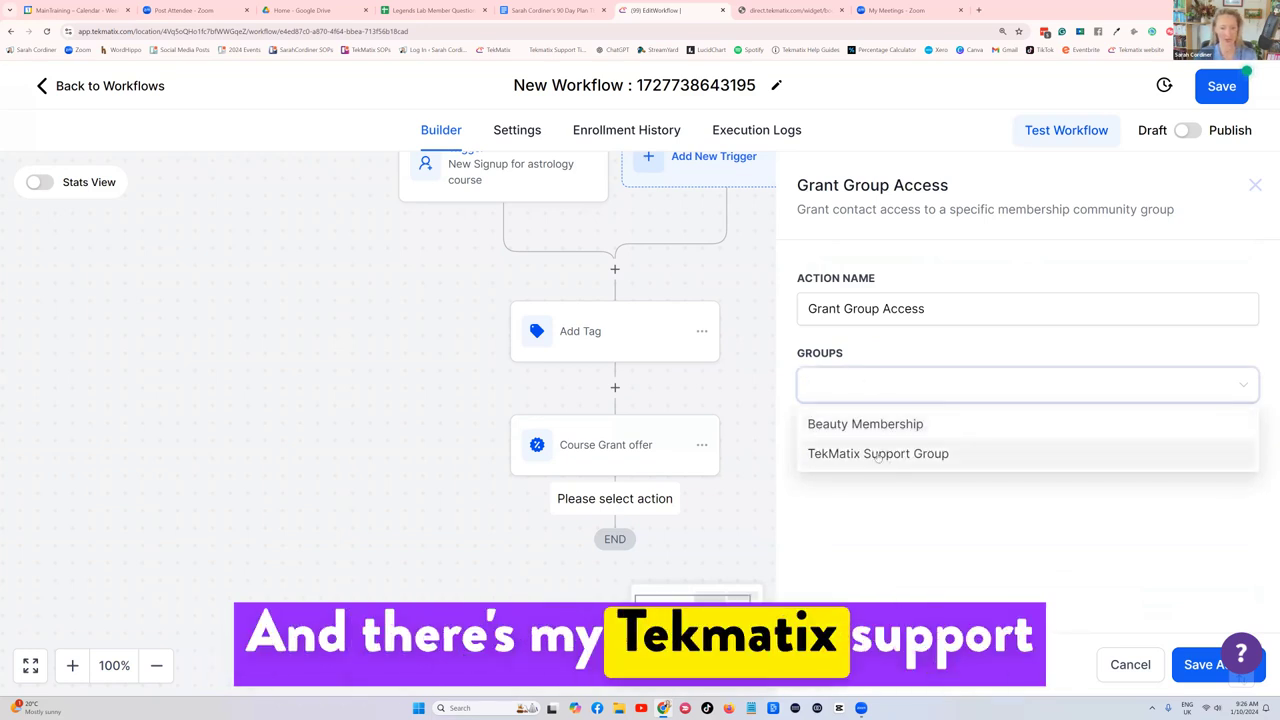
{"action": "left_click", "coordinate": [899, 454]}
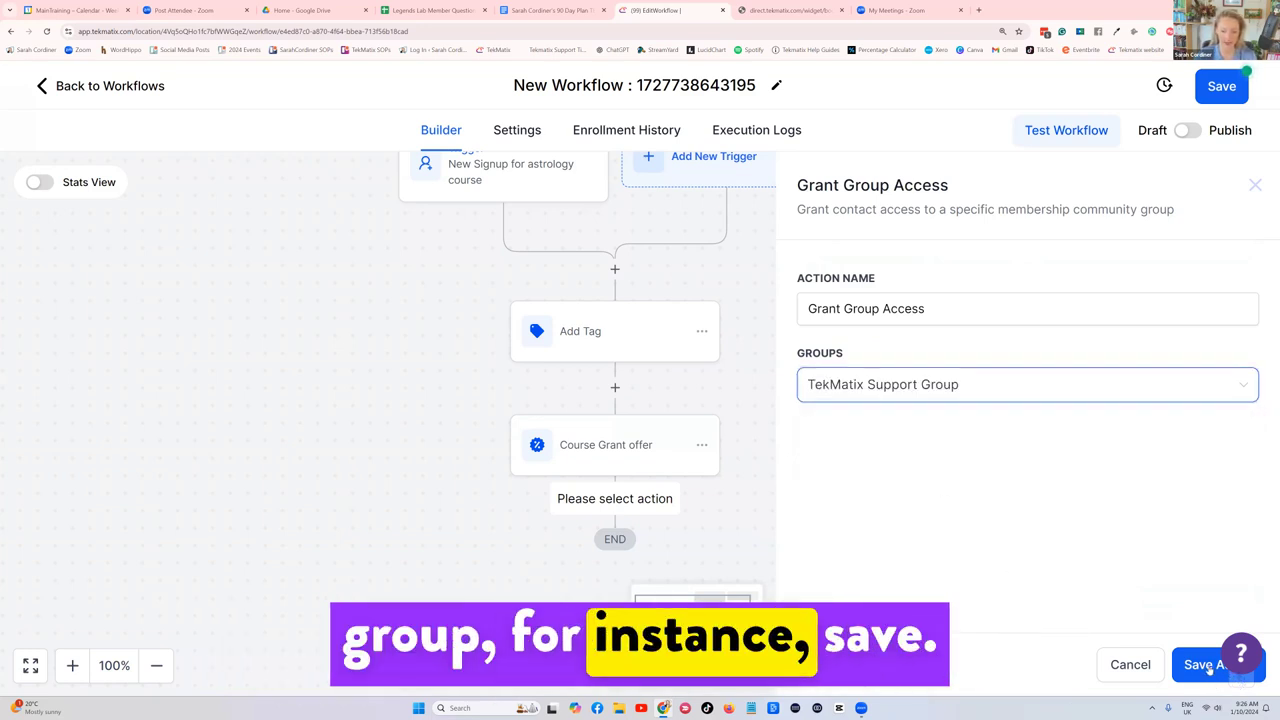
{"action": "left_click", "coordinate": [1208, 665]}
{"action": "scroll", "coordinate": [600, 390], "scroll_direction": "down", "scroll_amount": 1}
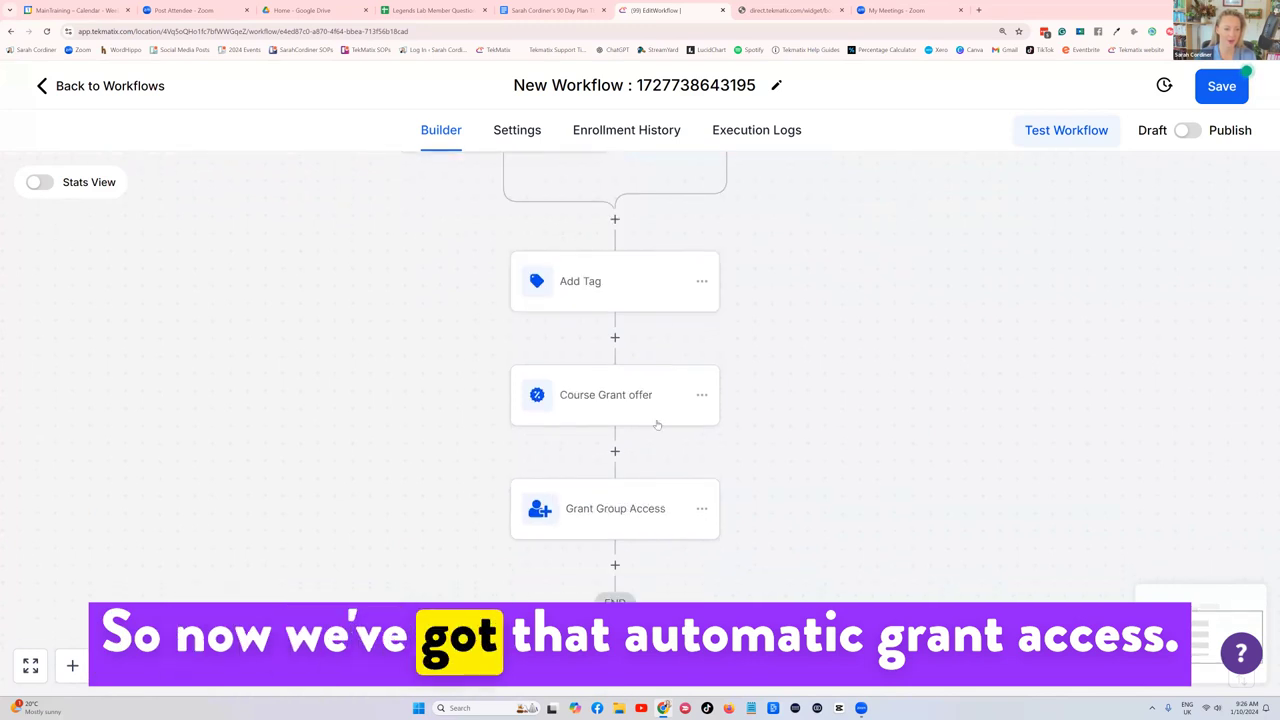
{"action": "scroll", "coordinate": [645, 420], "scroll_direction": "up", "scroll_amount": 1}
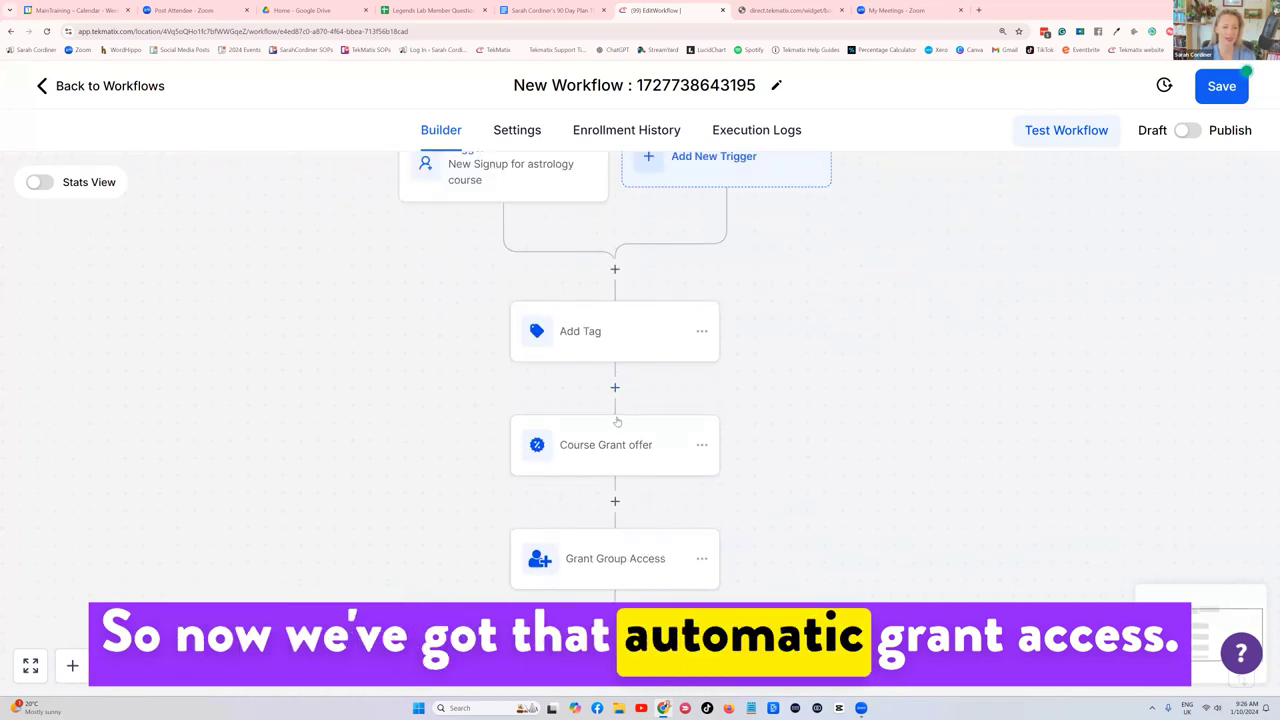
{"action": "scroll", "coordinate": [640, 455], "scroll_direction": "down", "scroll_amount": 1}
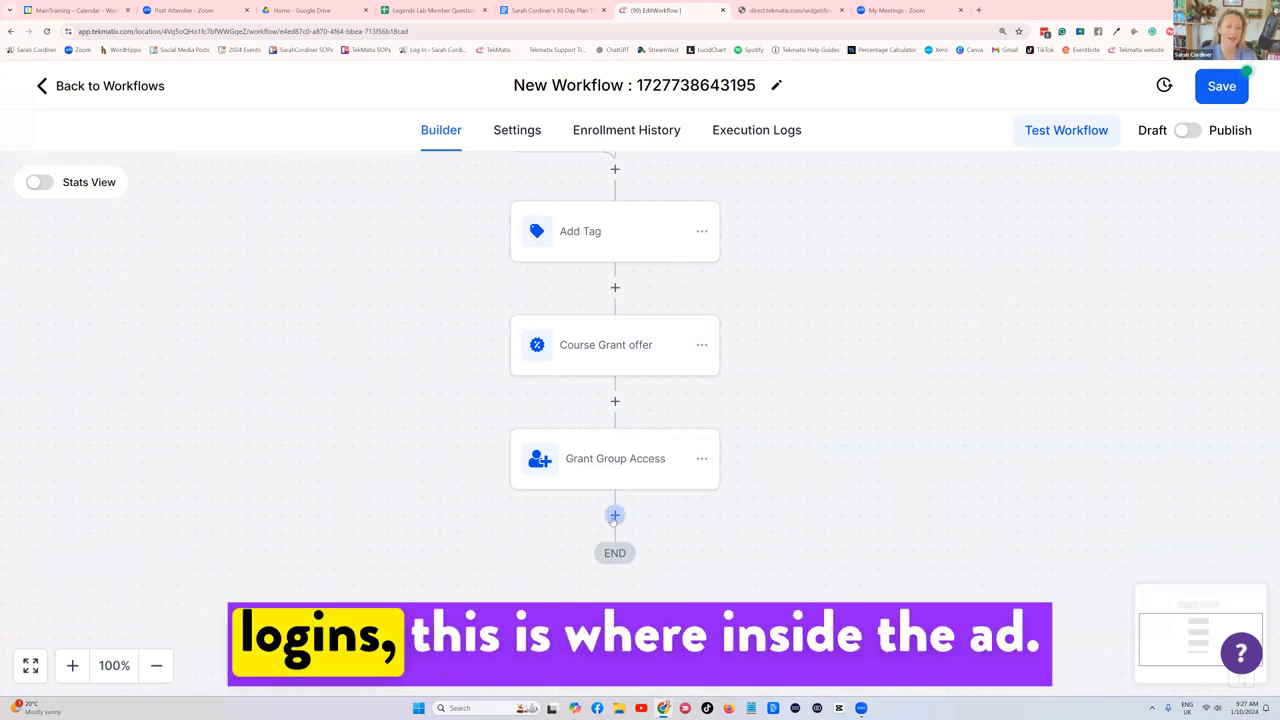
Add a Send Email action after the Grant Group Access step
{"action": "left_click", "coordinate": [614, 515]}
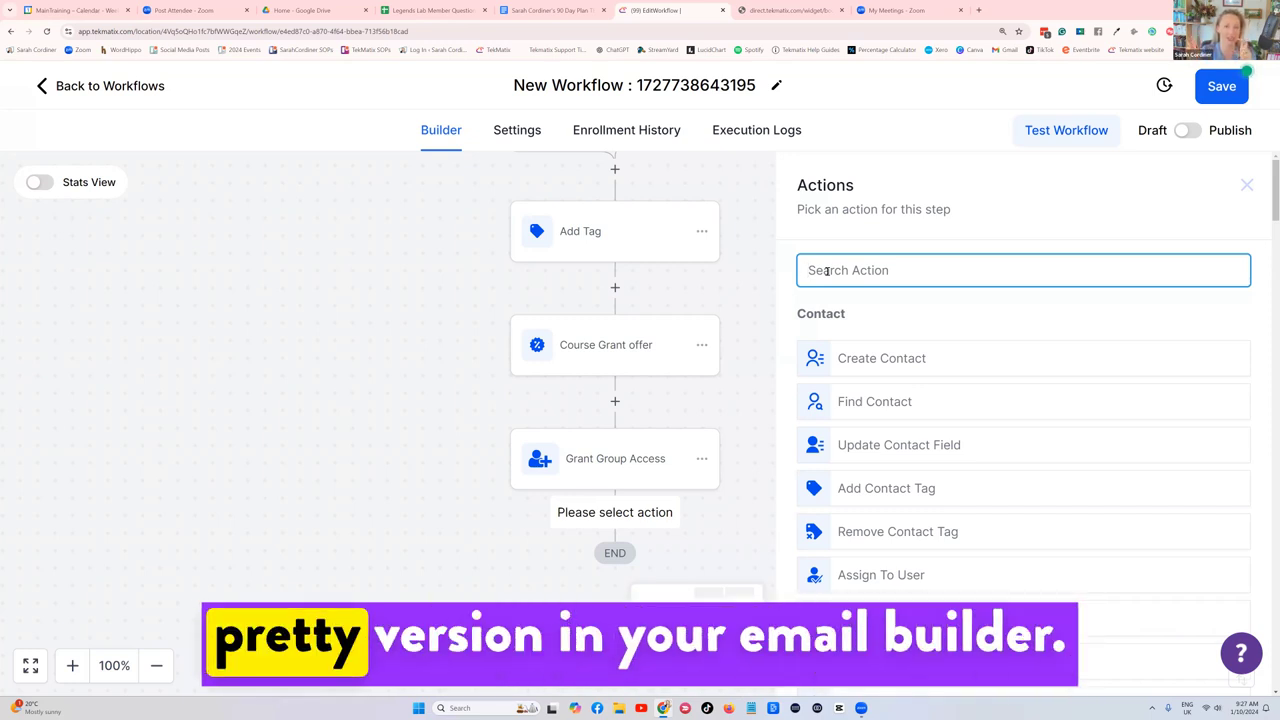
{"action": "type", "text": "email"}
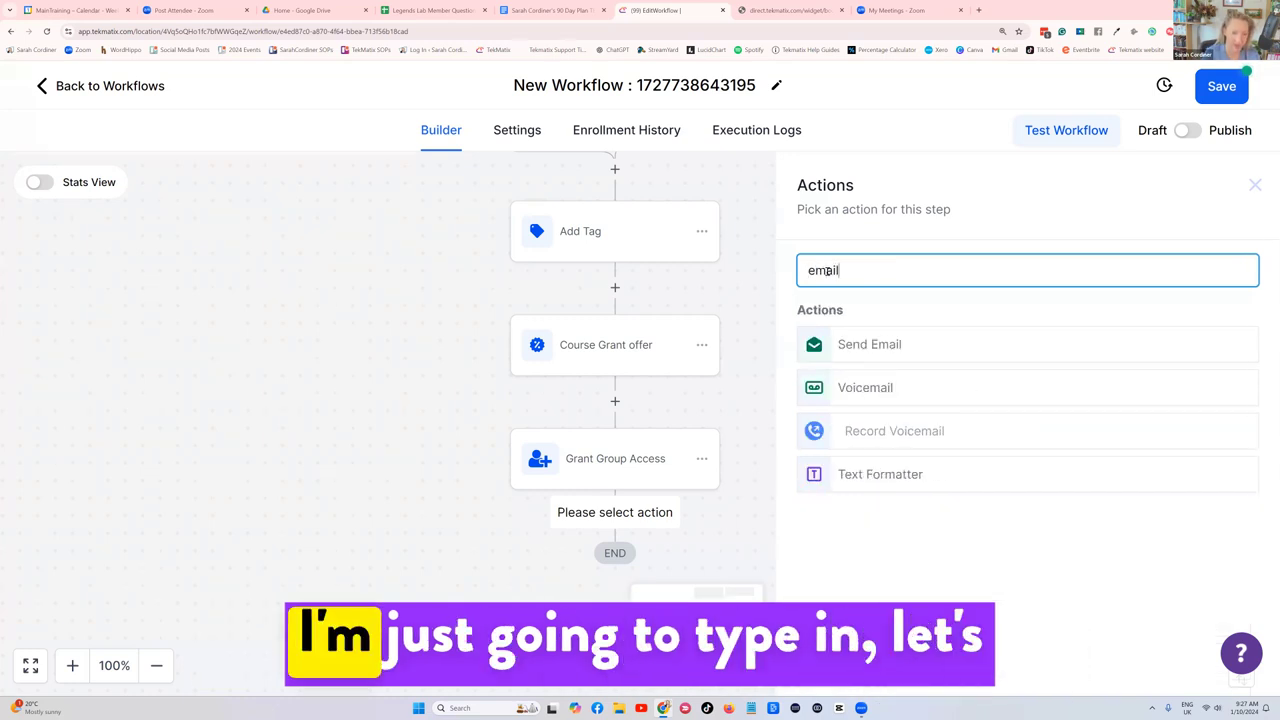
{"action": "left_click", "coordinate": [871, 348]}
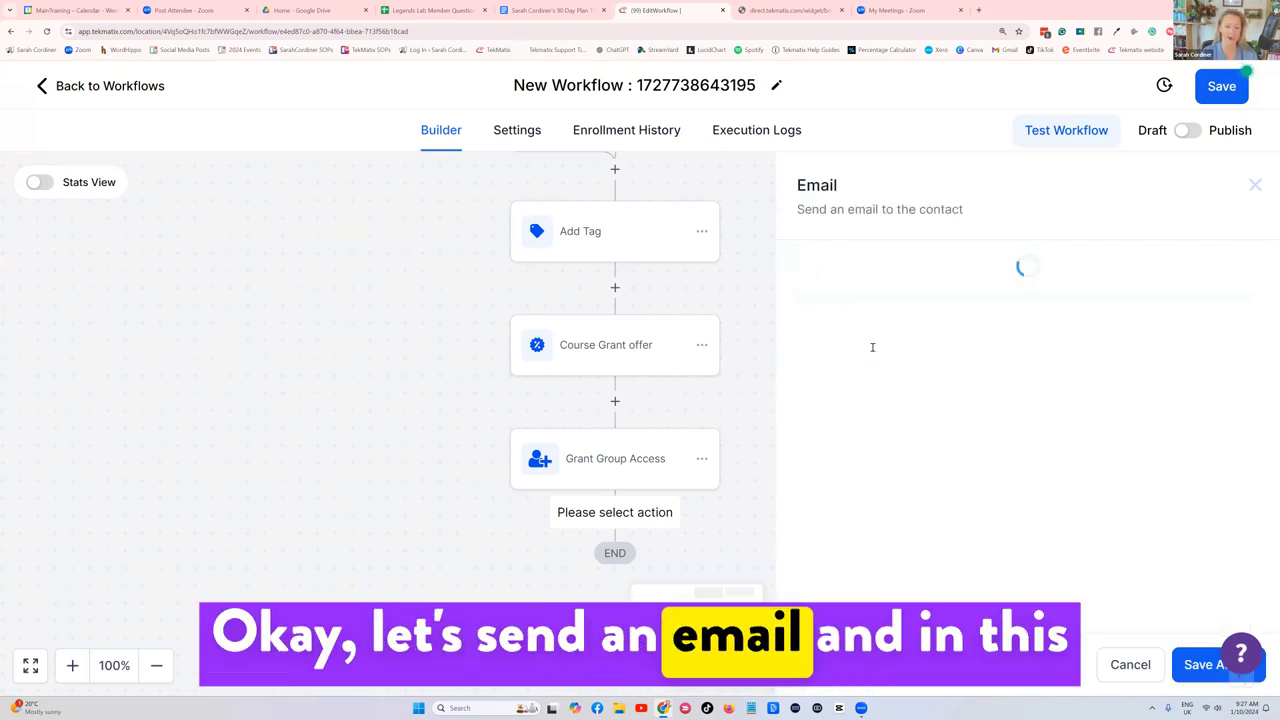
{"action": "scroll", "coordinate": [873, 353], "scroll_direction": "down", "scroll_amount": 5}
Start the email body with 'Hi' followed by the contact's first name field and a comma
{"action": "left_click", "coordinate": [850, 297]}
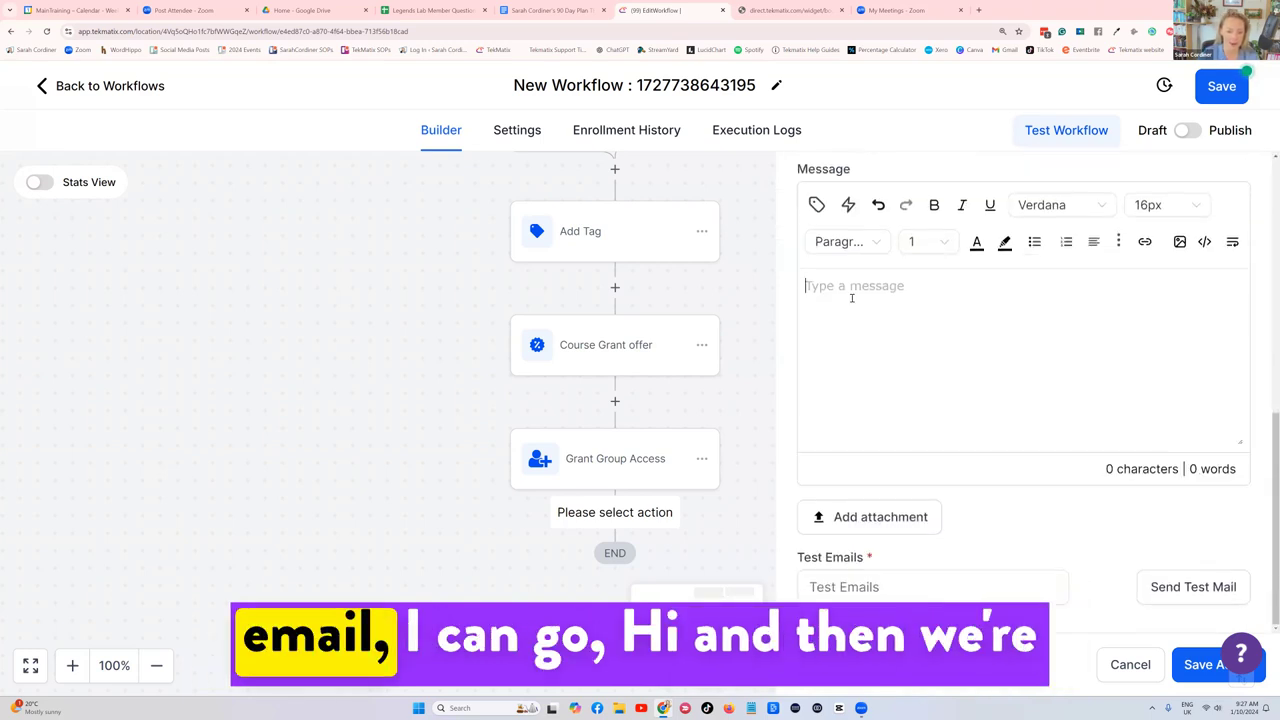
{"action": "type", "text": "HI"}
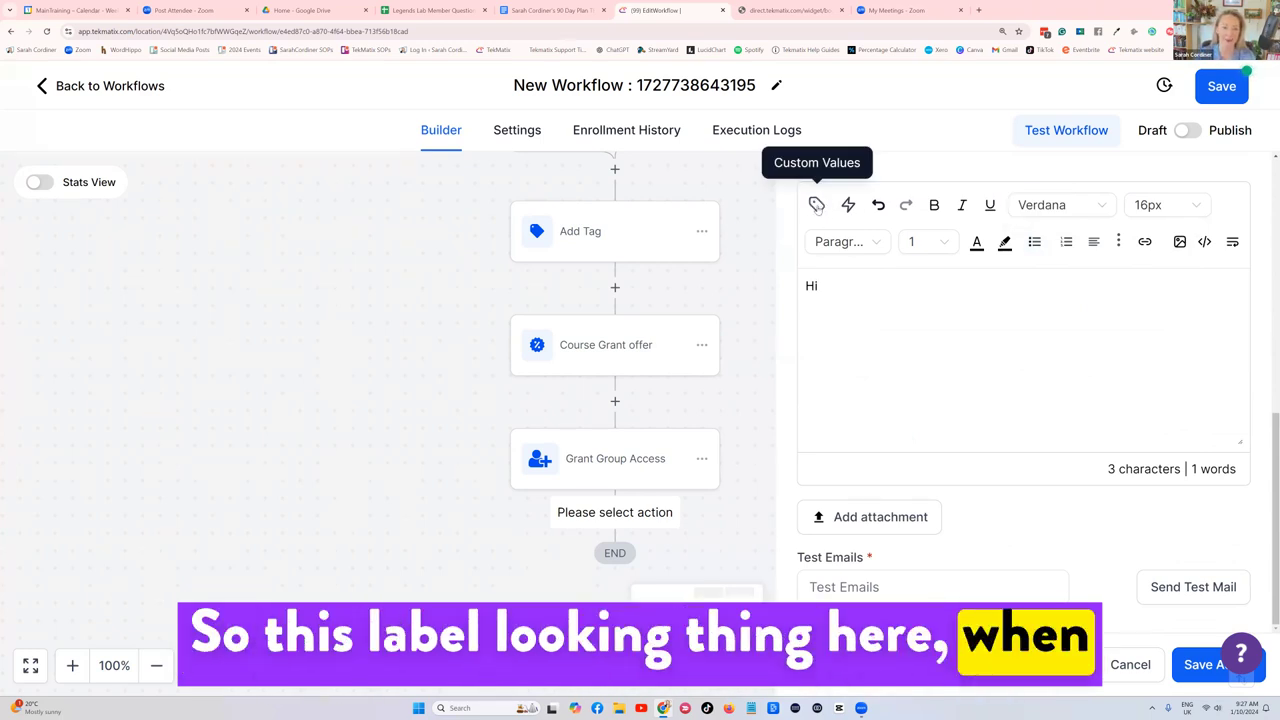
{"action": "left_click", "coordinate": [816, 205]}
{"action": "left_click", "coordinate": [757, 295]}
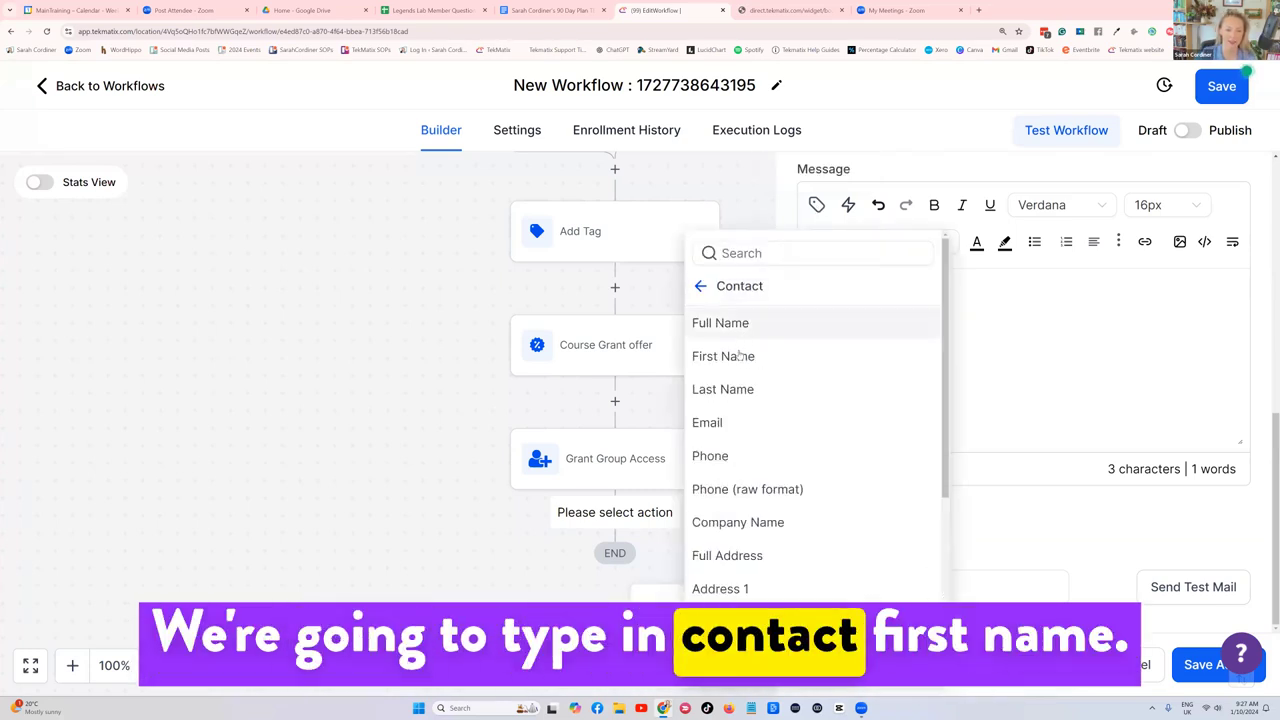
{"action": "left_click", "coordinate": [740, 355]}
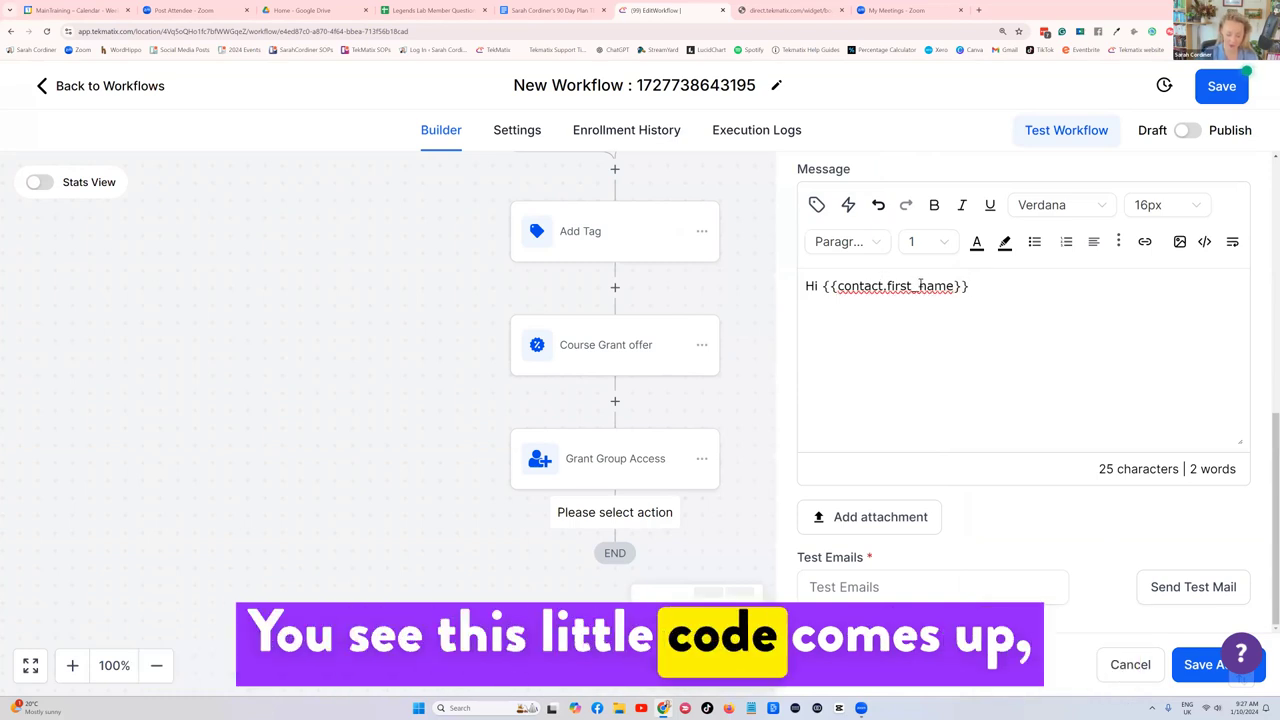
{"action": "type", "text": ","}
{"action": "key", "text": "Return"}
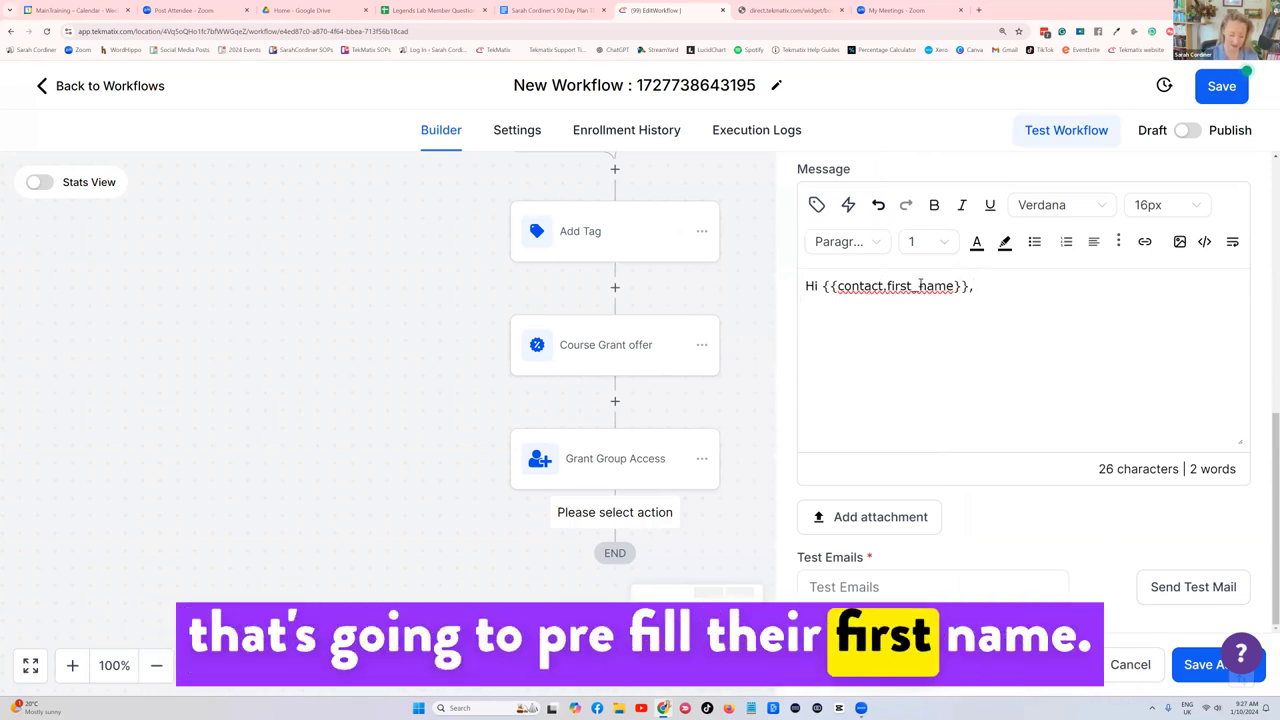
Type 'Here is access to your Astrology course:' followed by 'User email:' and 'Password:' lines
{"action": "type", "text": "Here is access to your Astrology cour"}
{"action": "key", "text": "BackSpace"}
{"action": "key", "text": "BackSpace"}
{"action": "type", "text": "trology course:"}
{"action": "key", "text": "Return"}
{"action": "key", "text": "Return"}
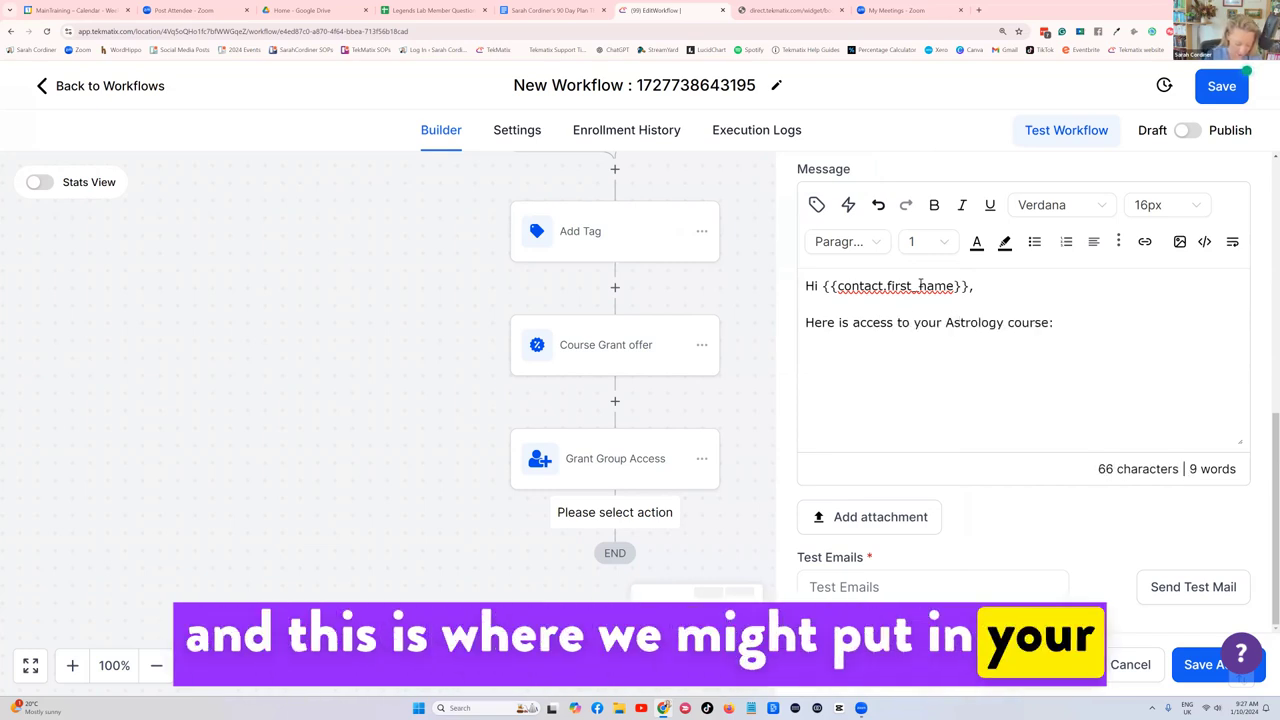
{"action": "type", "text": "User emai"}
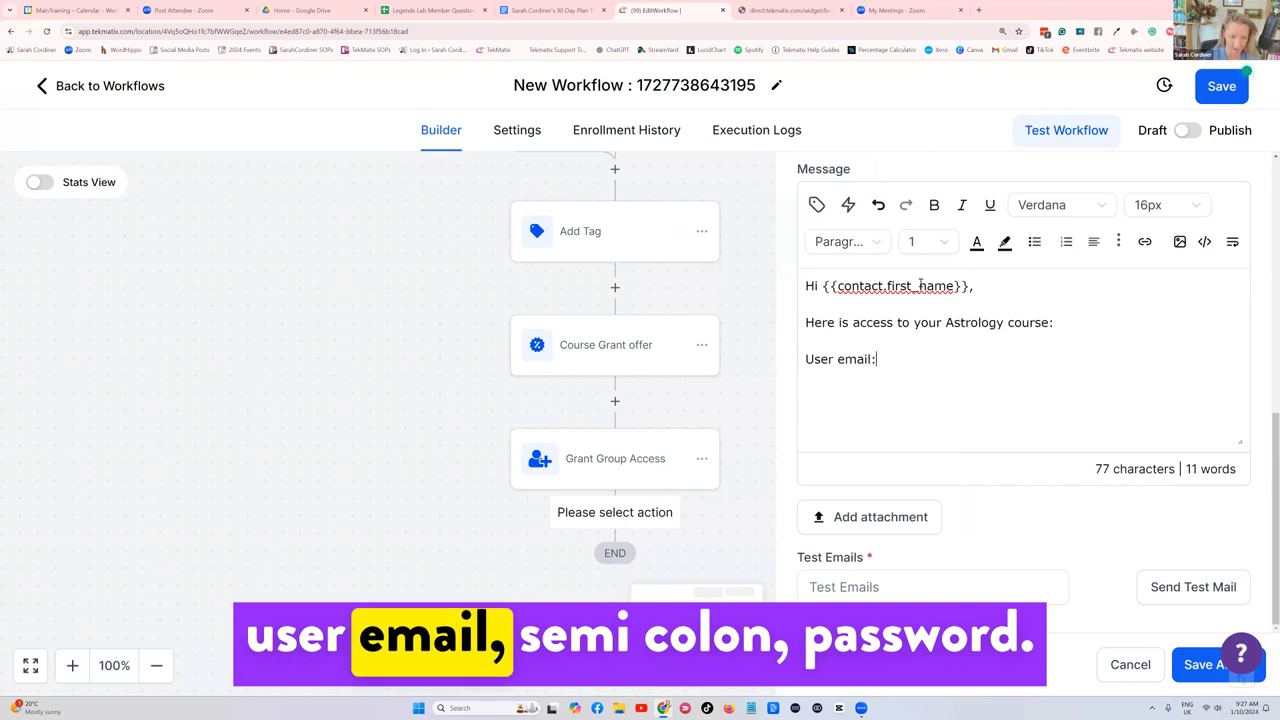
{"action": "type", "text": "l:"}
{"action": "key", "text": "Return"}
{"action": "type", "text": "Passwor"}
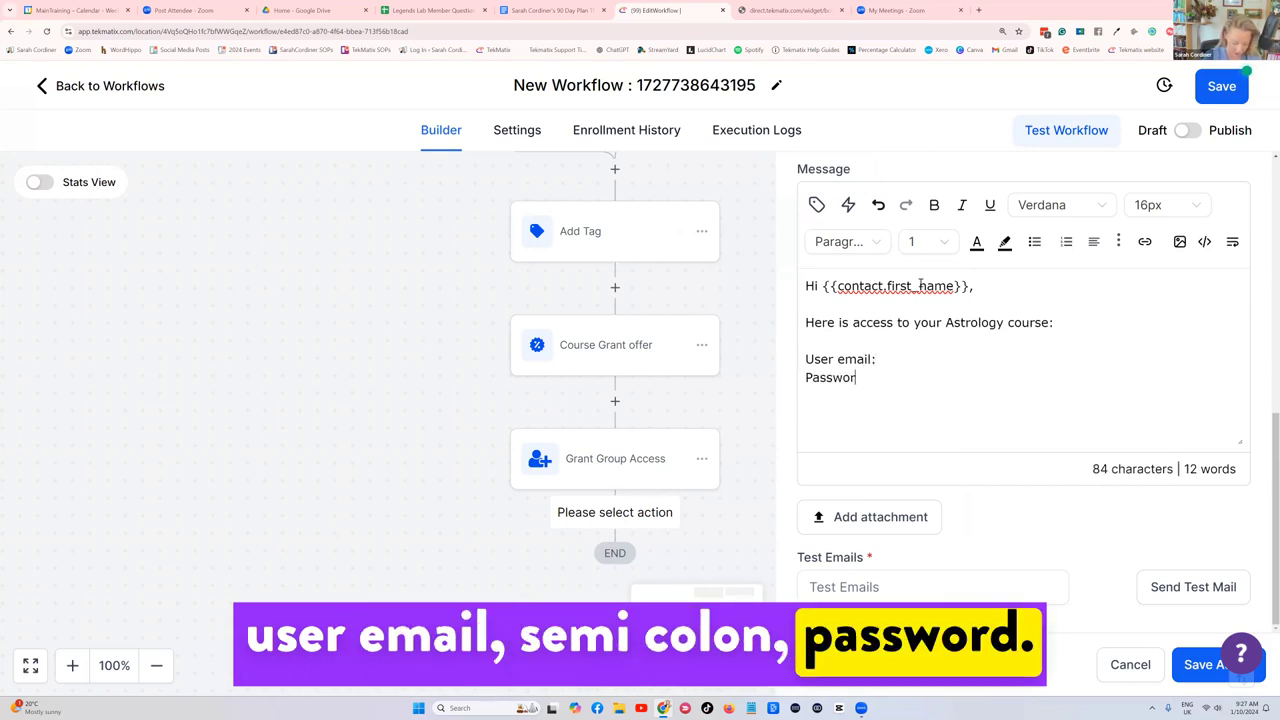
{"action": "type", "text": "d:"}
{"action": "key", "text": "Return"}
Insert a 'Login here:' line above the User email line
{"action": "left_click", "coordinate": [831, 340]}
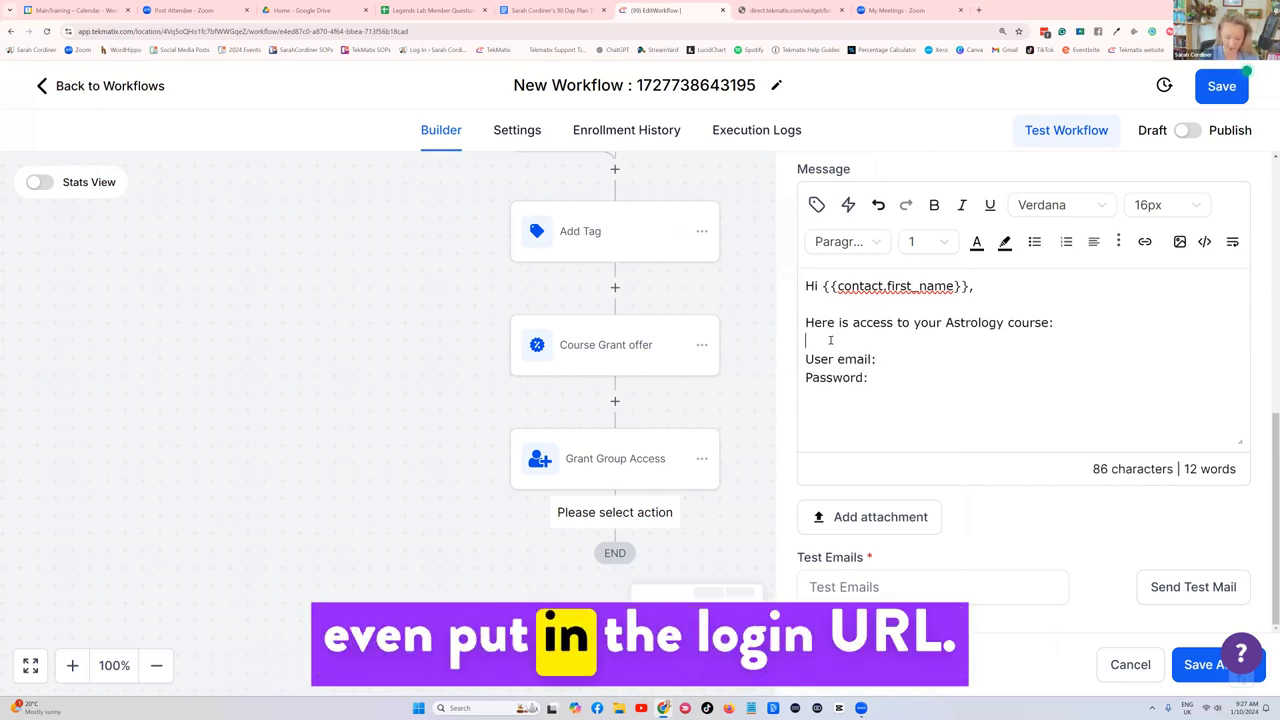
{"action": "key", "text": "Return"}
{"action": "type", "text": "Lo"}
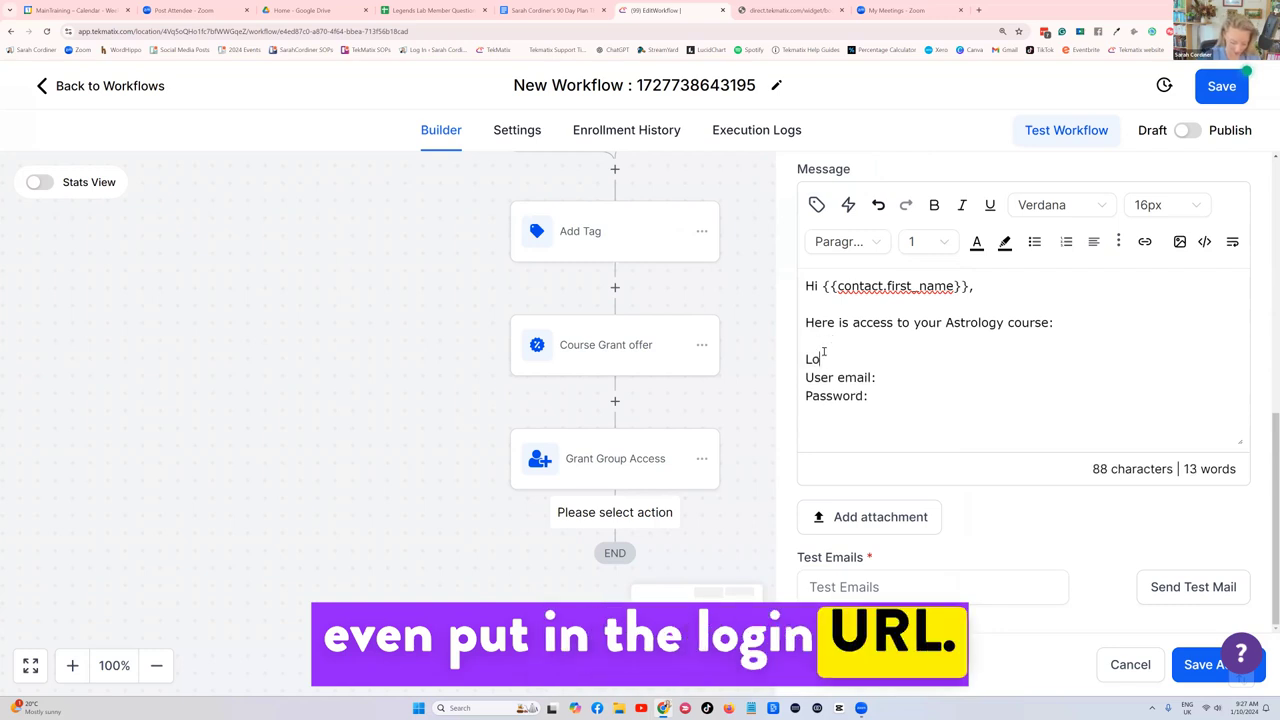
{"action": "type", "text": "gin here:"}
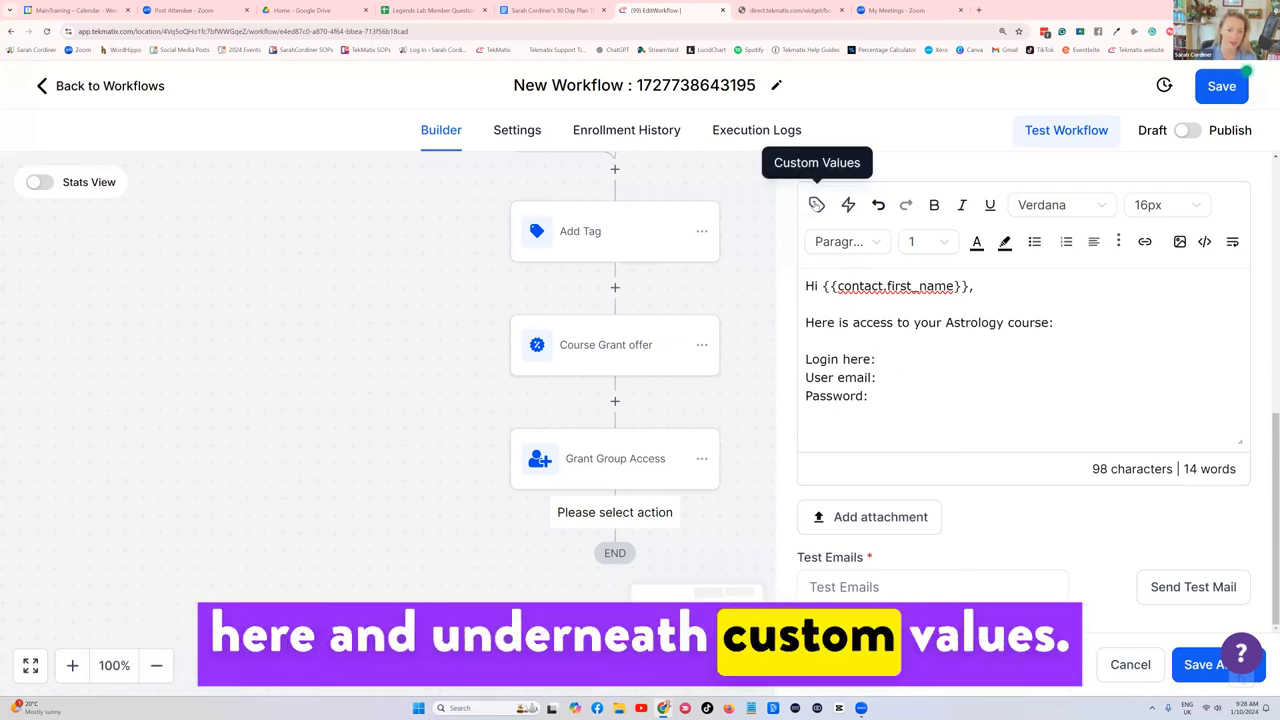
Insert the Course > New Signup Login URL (Magic Link) field after 'Login here:'
{"action": "left_click", "coordinate": [816, 204]}
{"action": "left_click", "coordinate": [816, 204]}
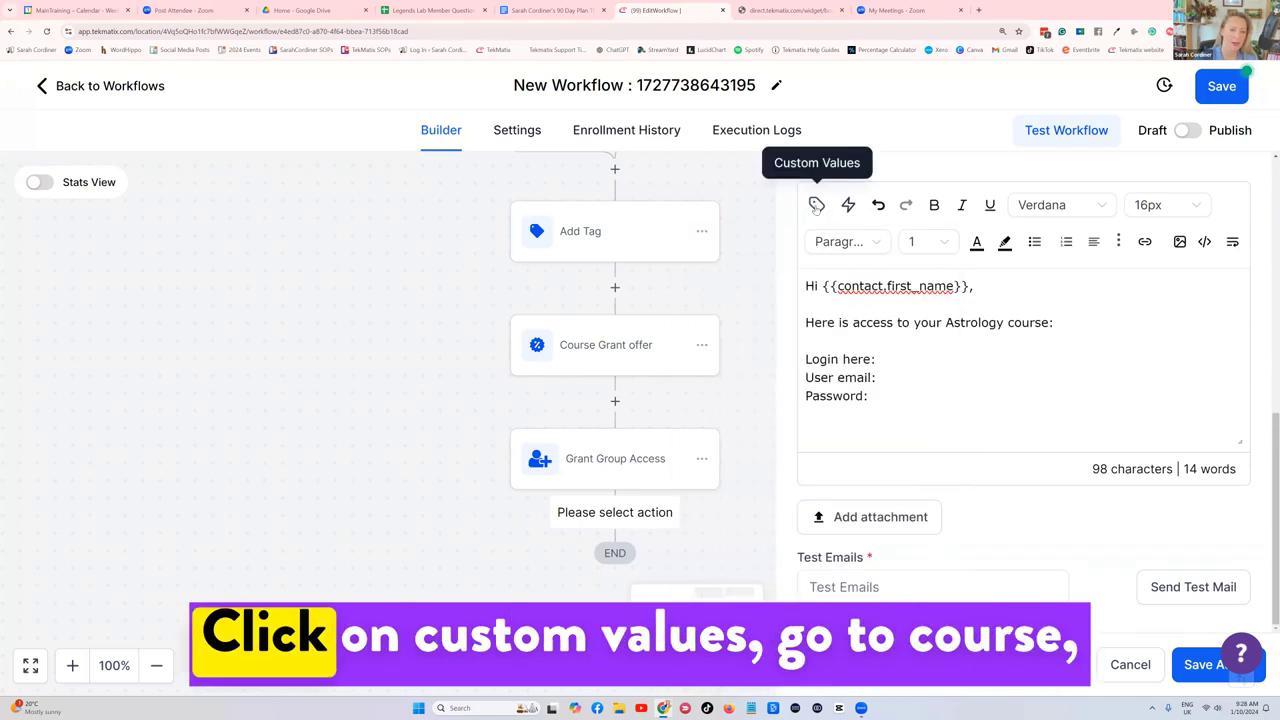
{"action": "left_click", "coordinate": [816, 204]}
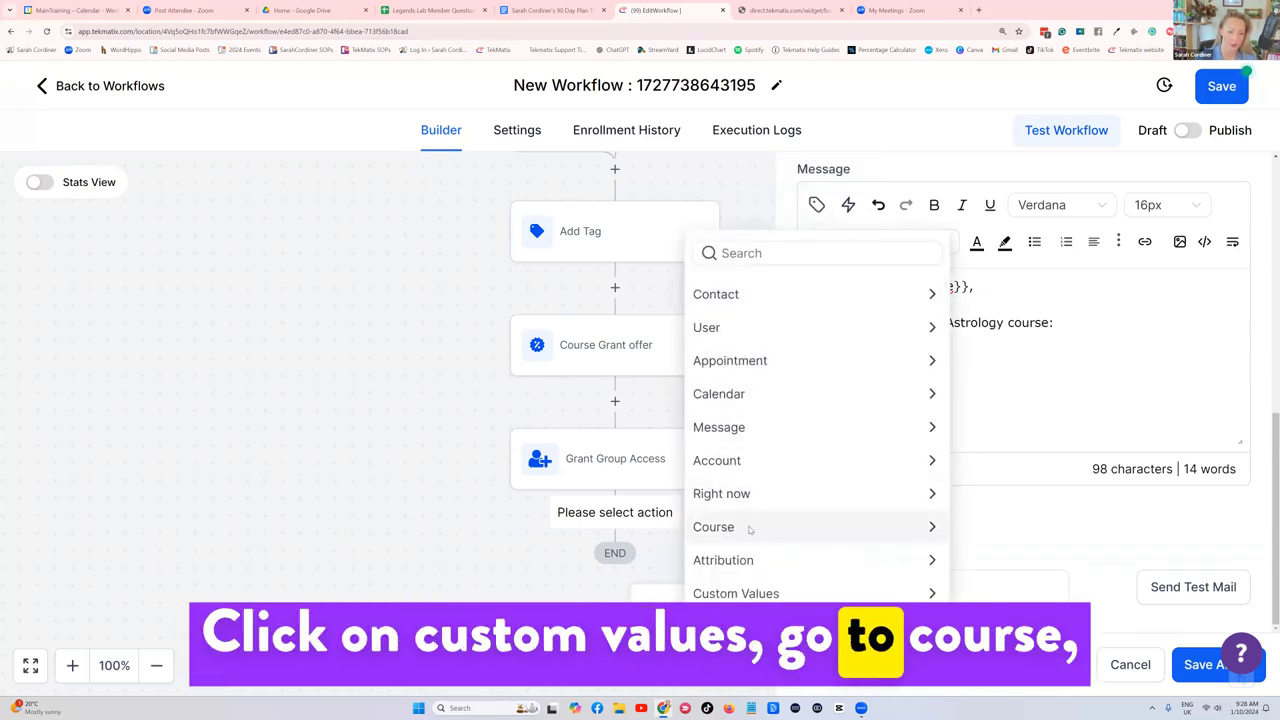
{"action": "left_click", "coordinate": [797, 530]}
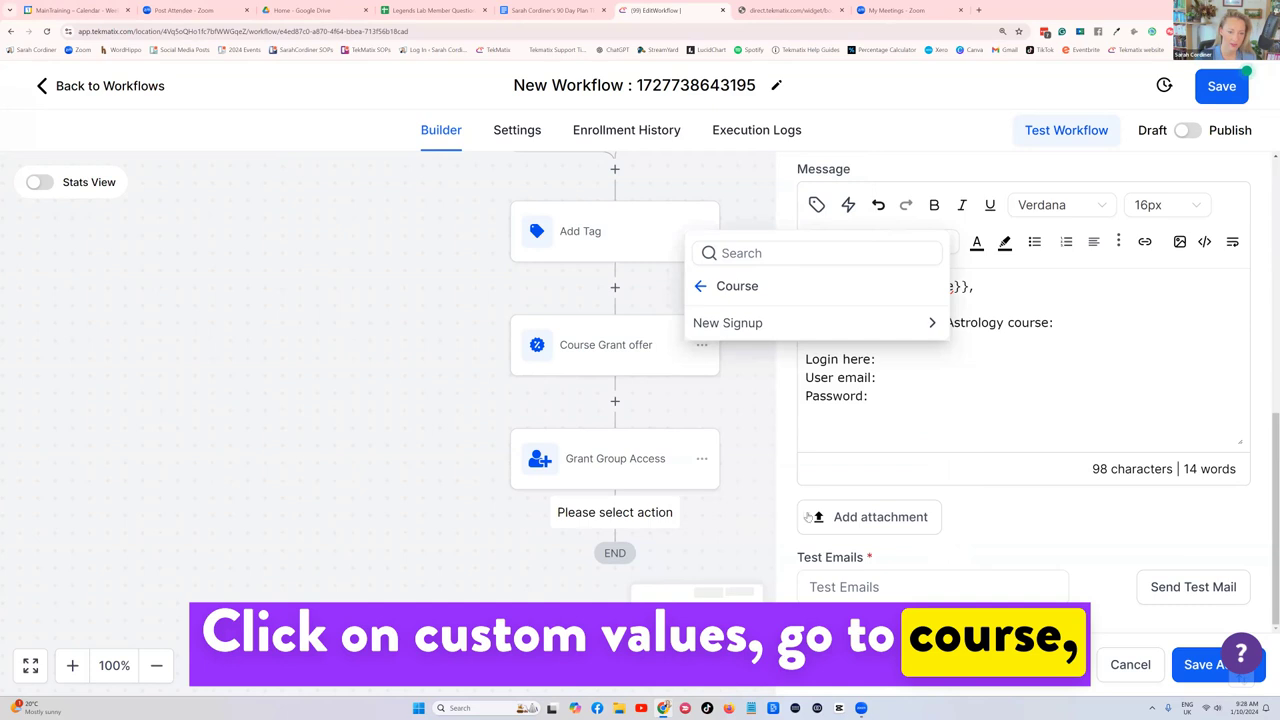
{"action": "left_click", "coordinate": [745, 323]}
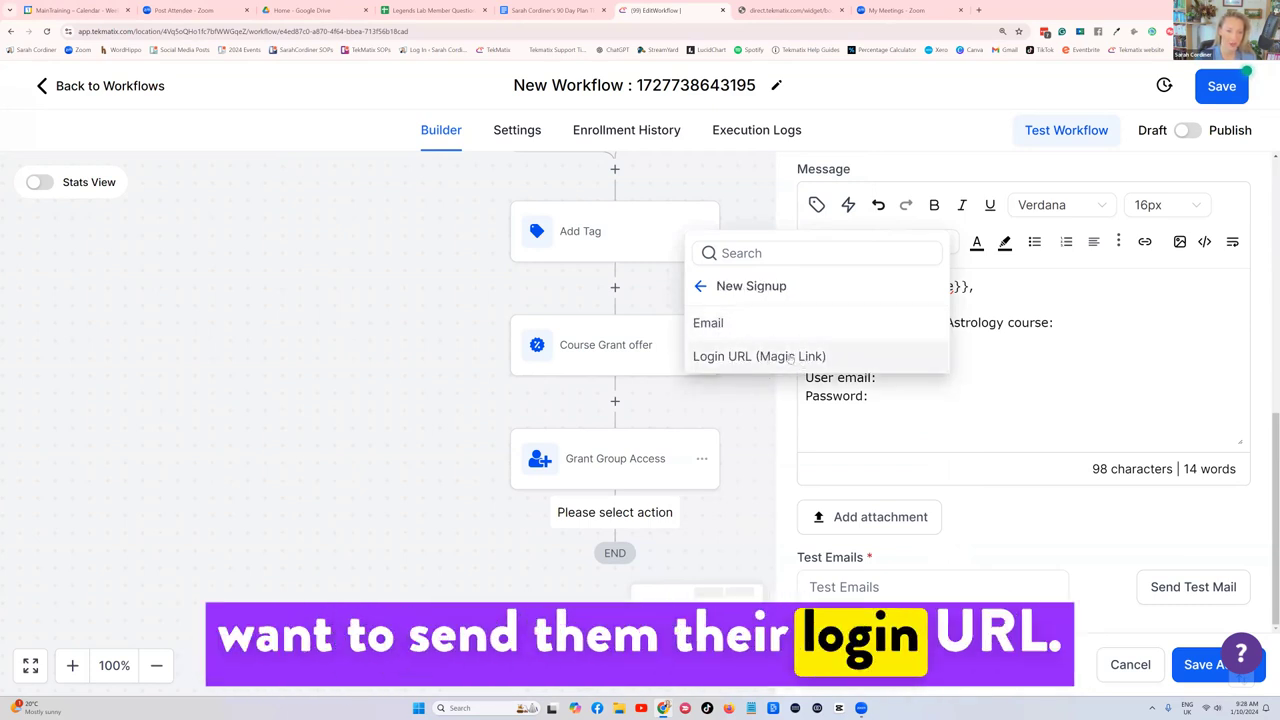
{"action": "left_click", "coordinate": [818, 358]}
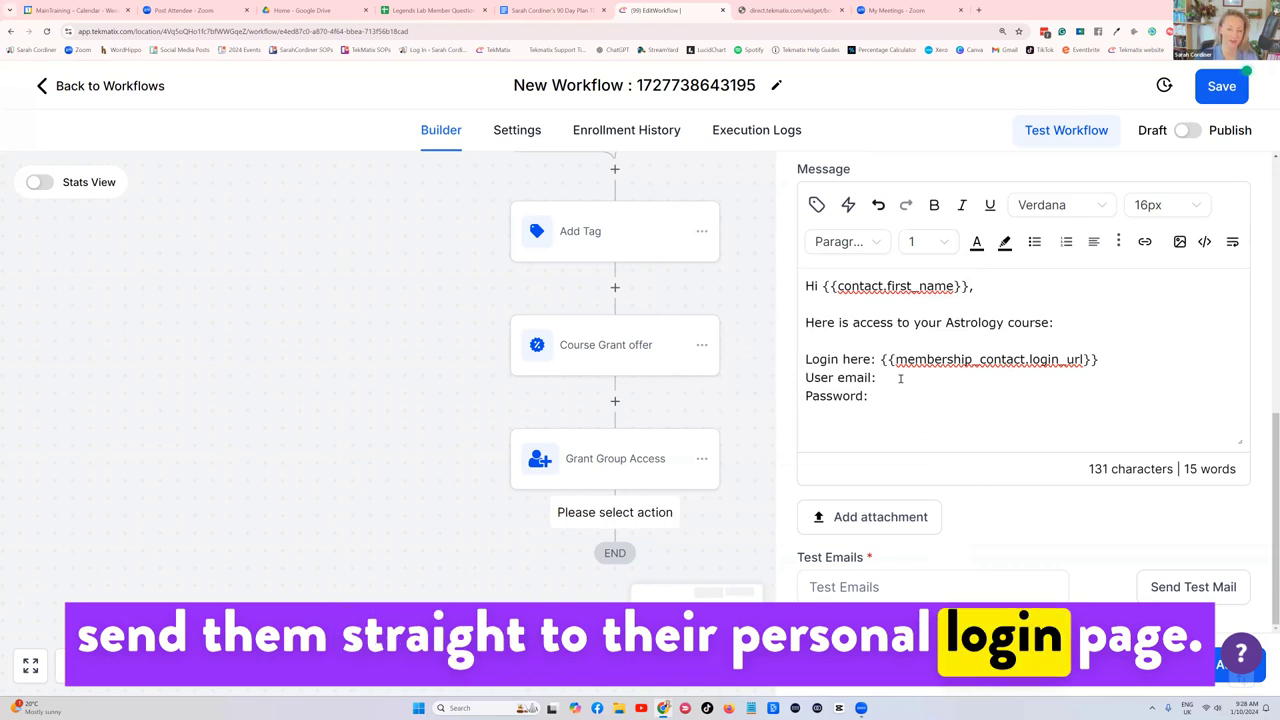
{"action": "left_click", "coordinate": [900, 378]}
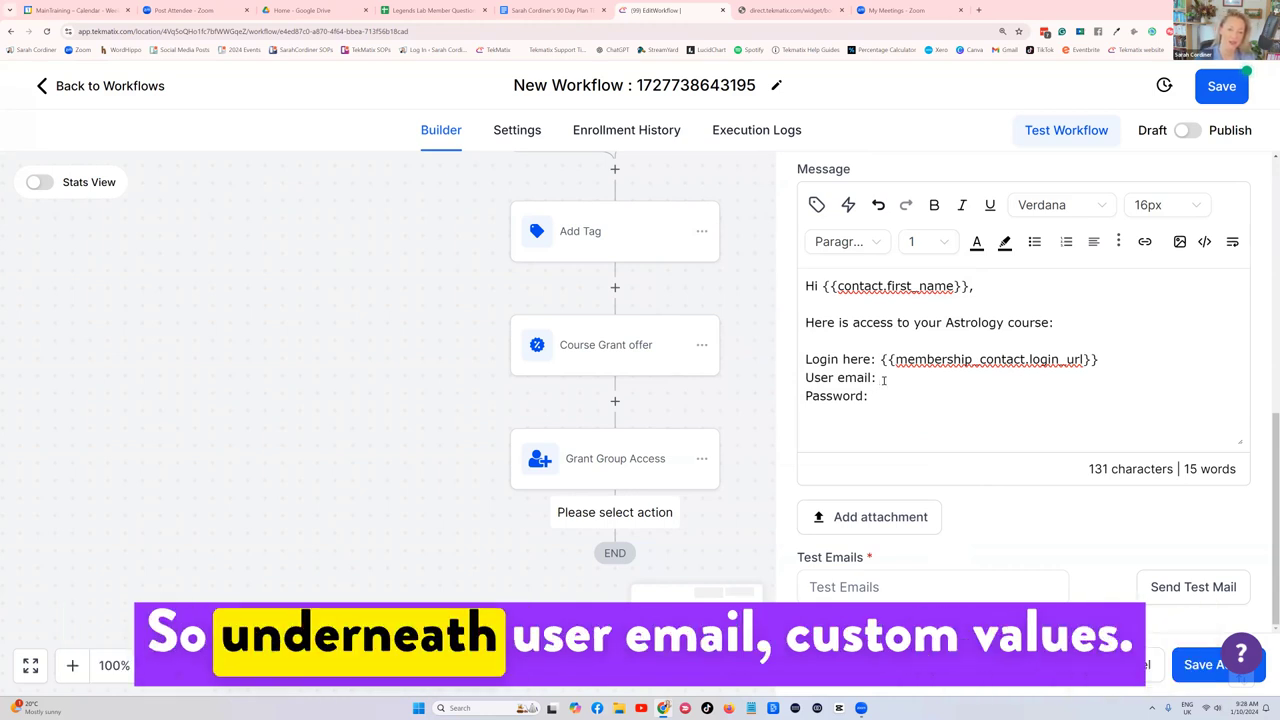
Insert the Course > New Signup Email field after 'User email:'
{"action": "left_click", "coordinate": [816, 204]}
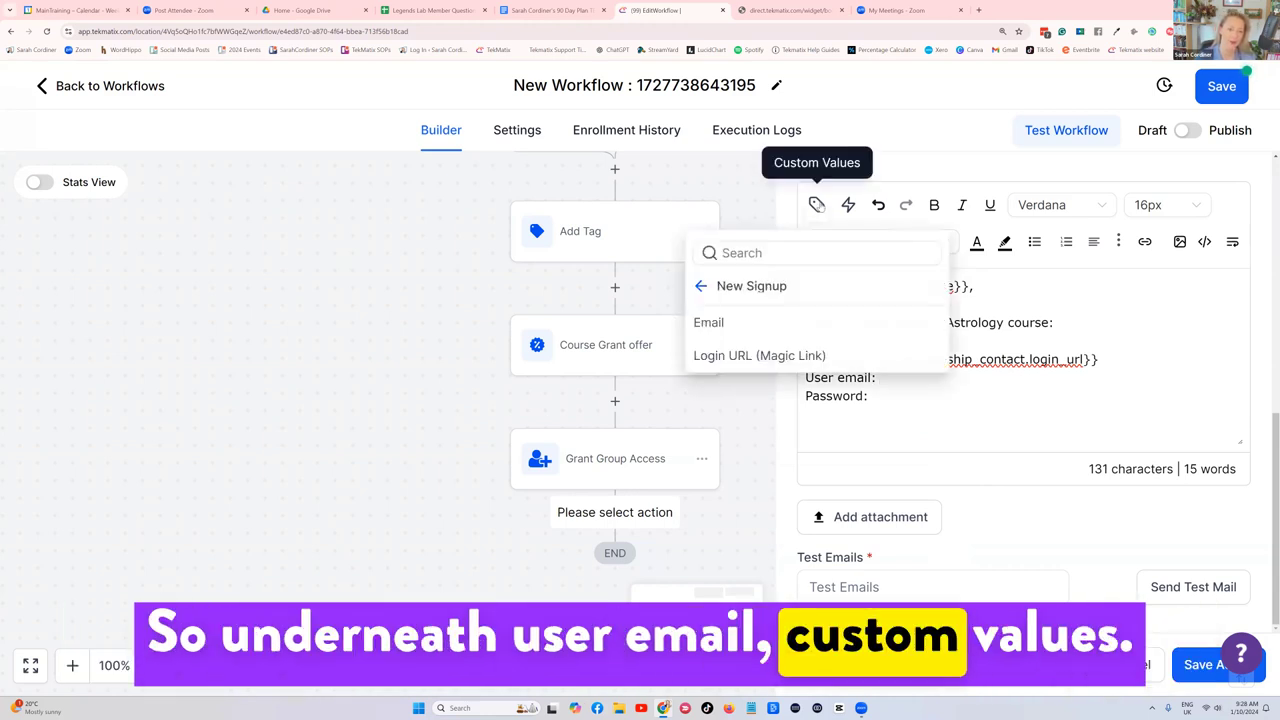
{"action": "left_click", "coordinate": [702, 286]}
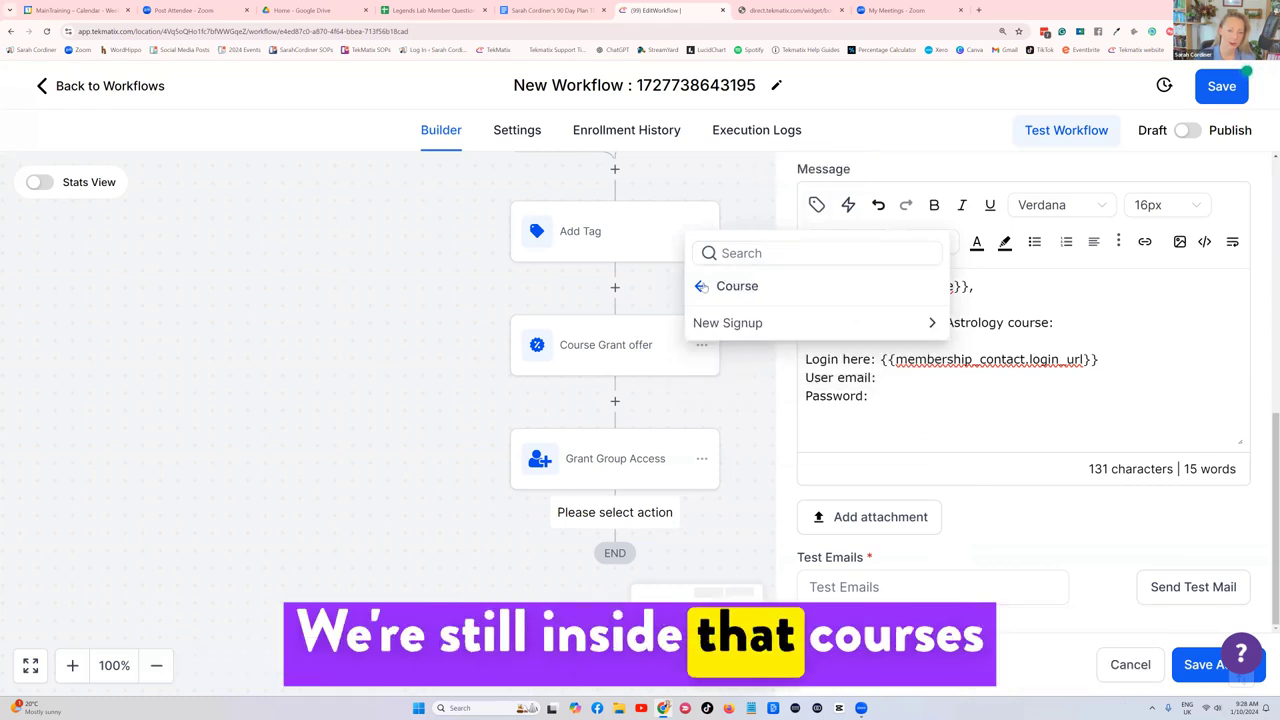
{"action": "left_click", "coordinate": [702, 286]}
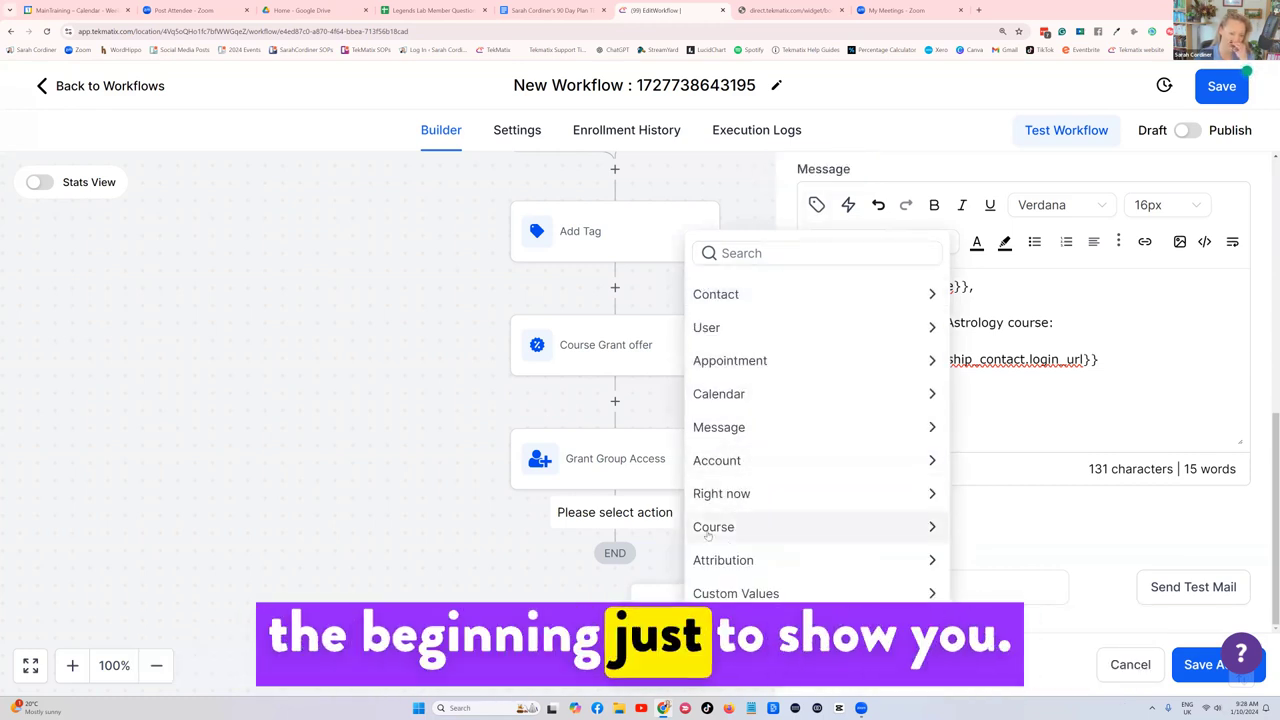
{"action": "left_click", "coordinate": [747, 527]}
{"action": "left_click", "coordinate": [745, 325]}
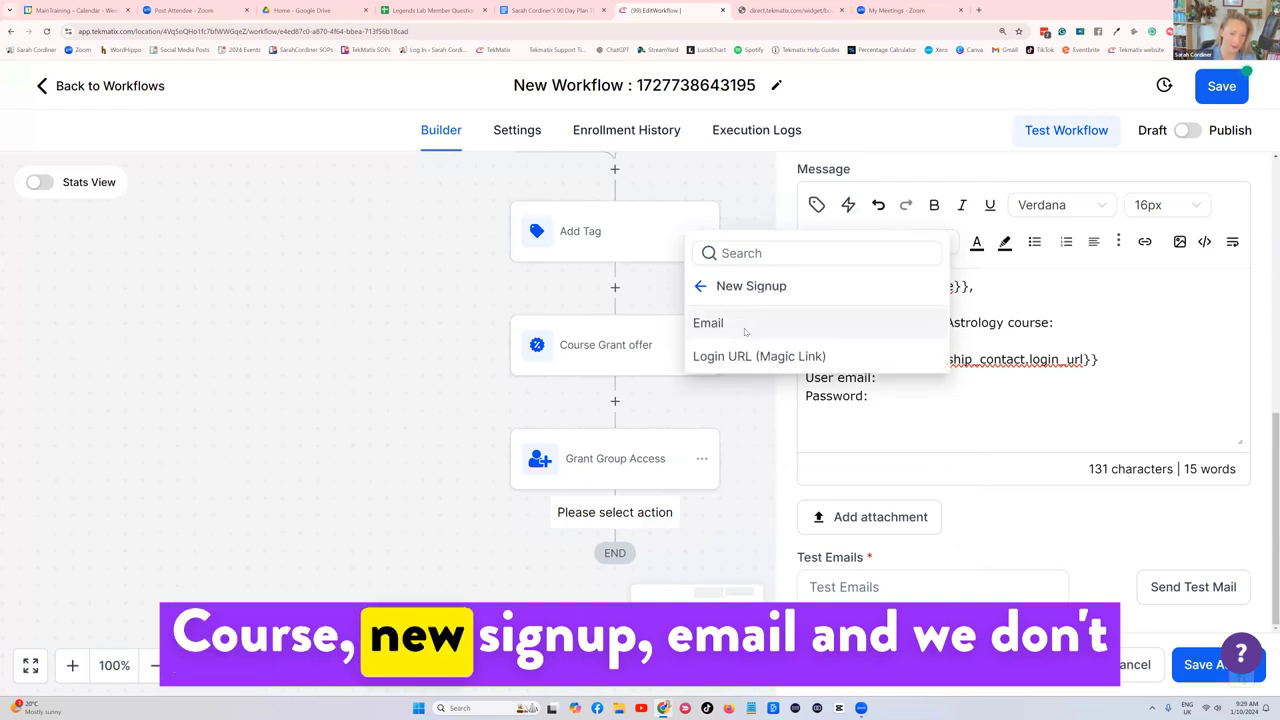
{"action": "left_click", "coordinate": [709, 323]}
{"action": "left_click", "coordinate": [816, 204]}
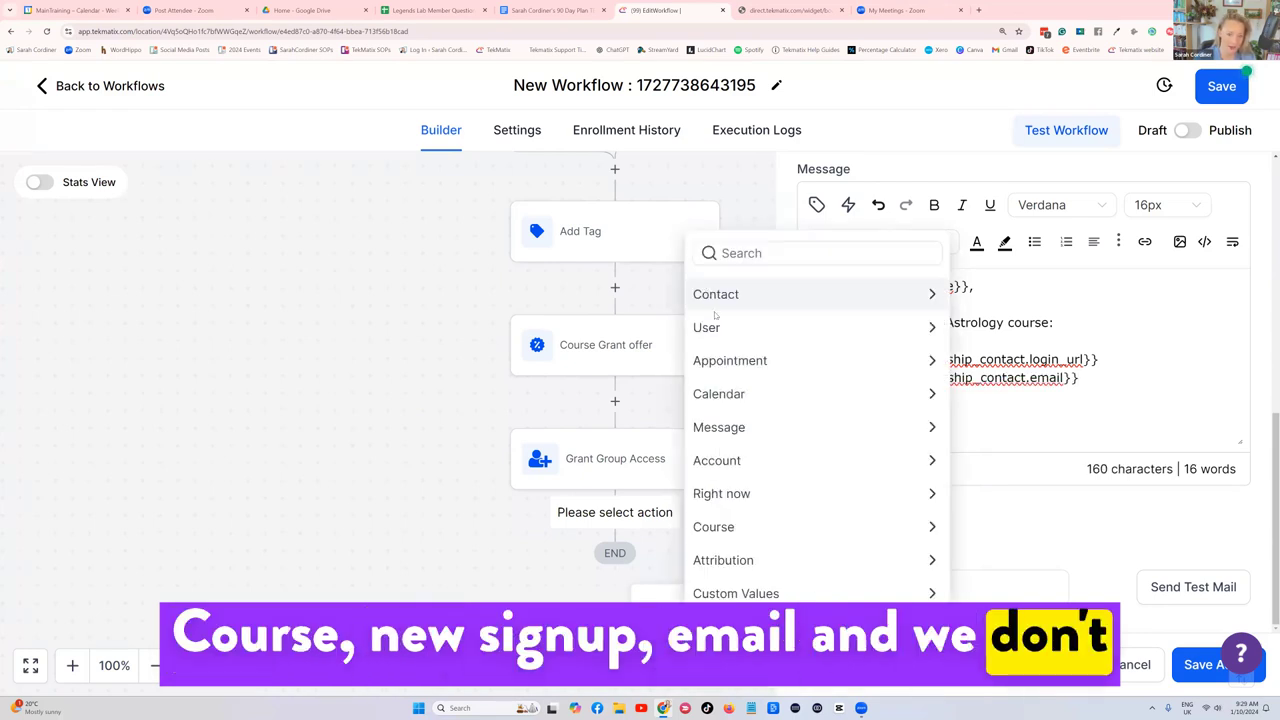
{"action": "key", "text": "Escape"}
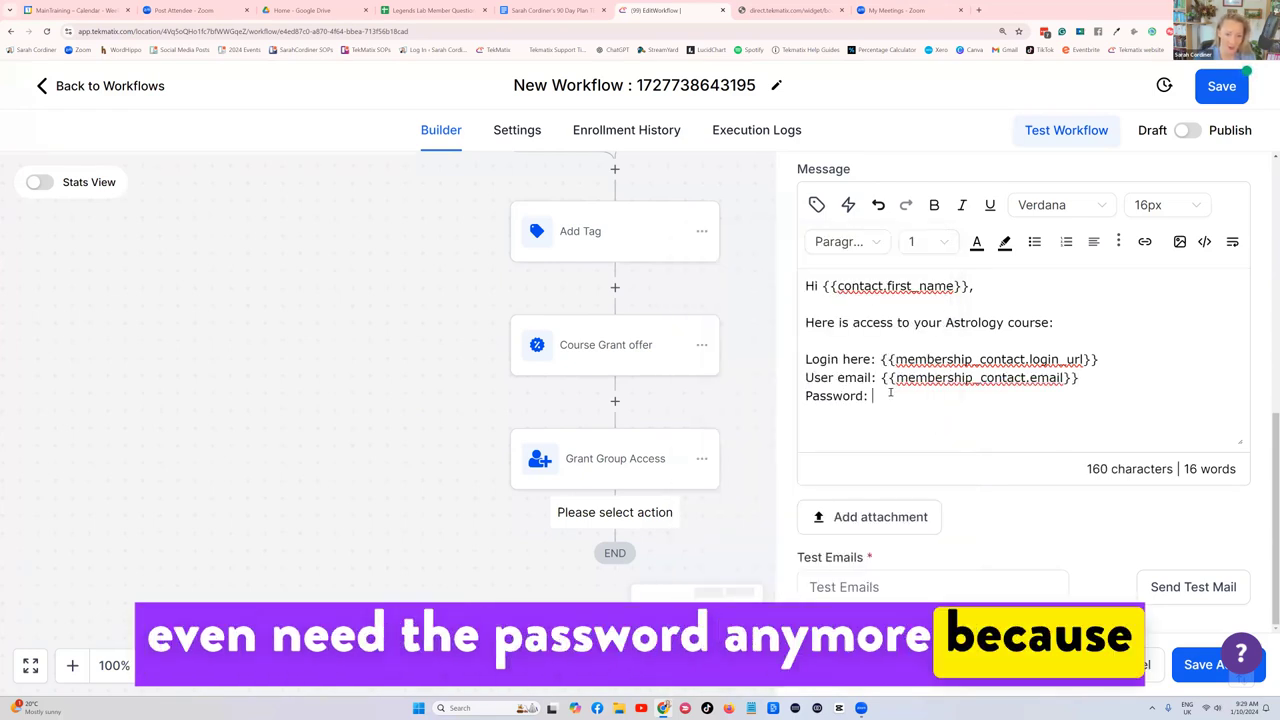
Delete the Password line, add 'if you have any trouble, let me know!', and add blank lines
{"action": "left_click_drag", "start_coordinate": [872, 396], "coordinate": [805, 396]}
{"action": "key", "text": "BackSpace"}
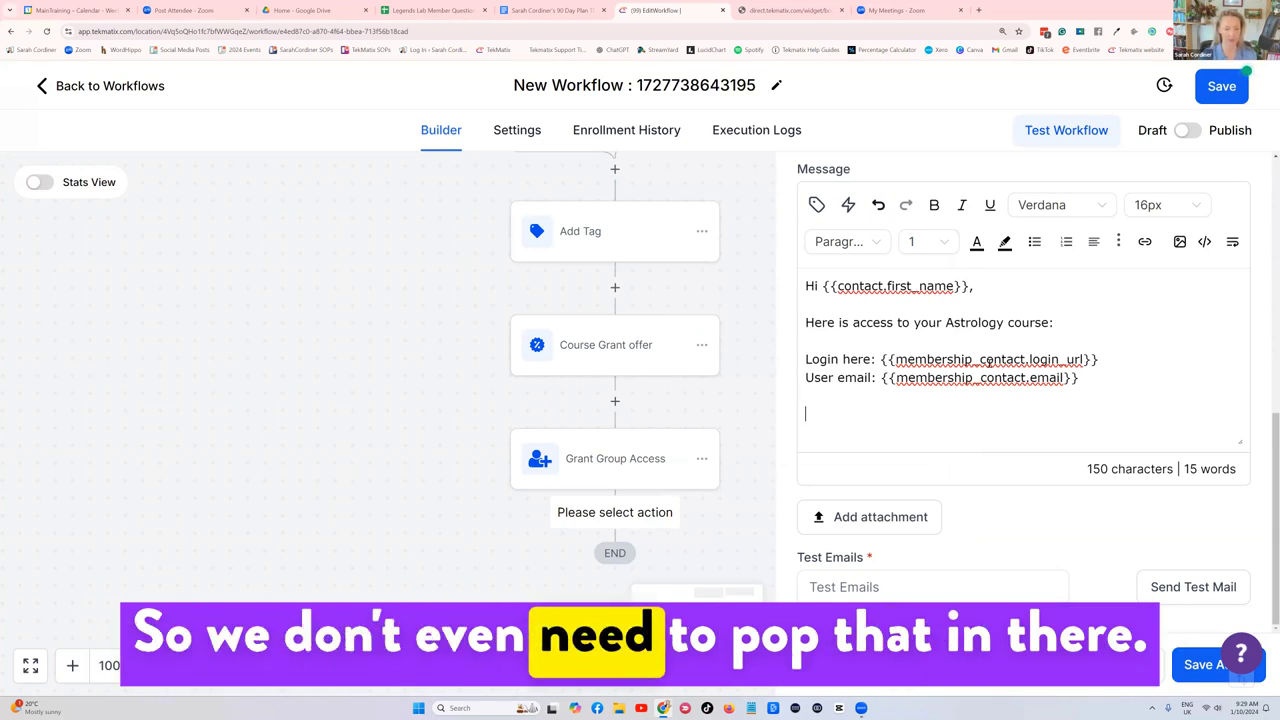
{"action": "scroll", "coordinate": [848, 331], "scroll_direction": "up", "scroll_amount": 1}
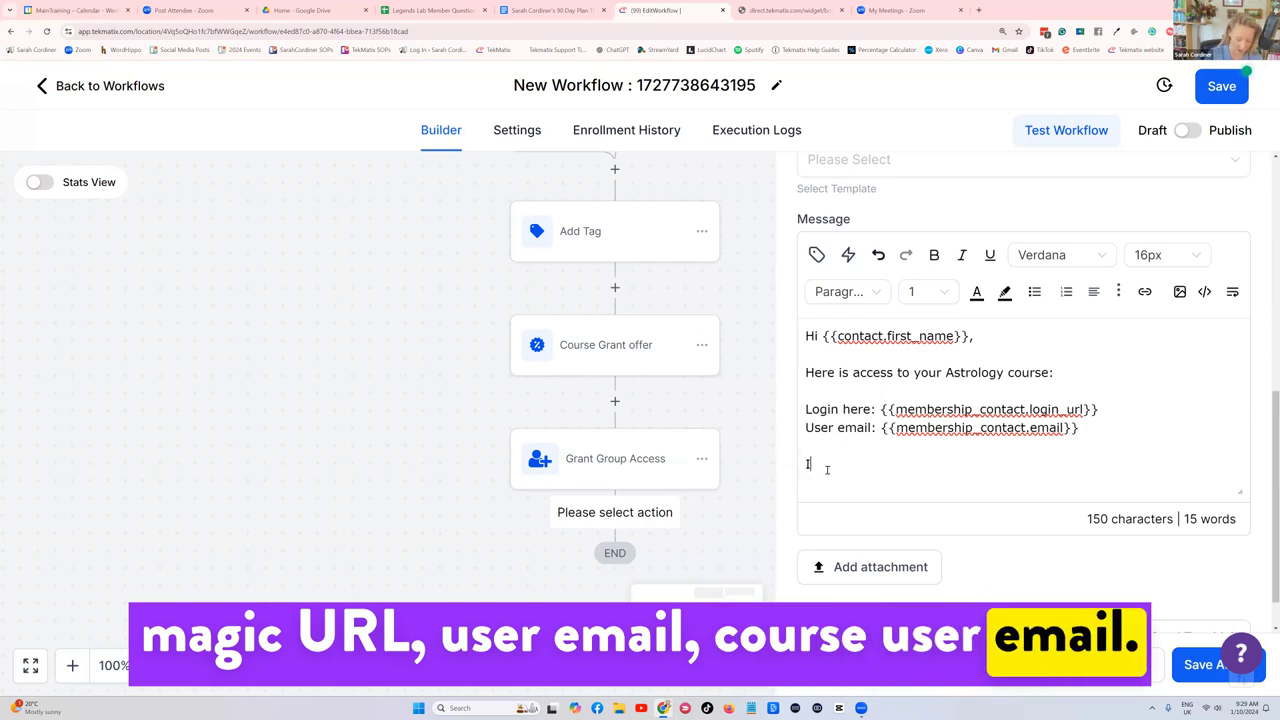
{"action": "type", "text": "f you have any tr"}
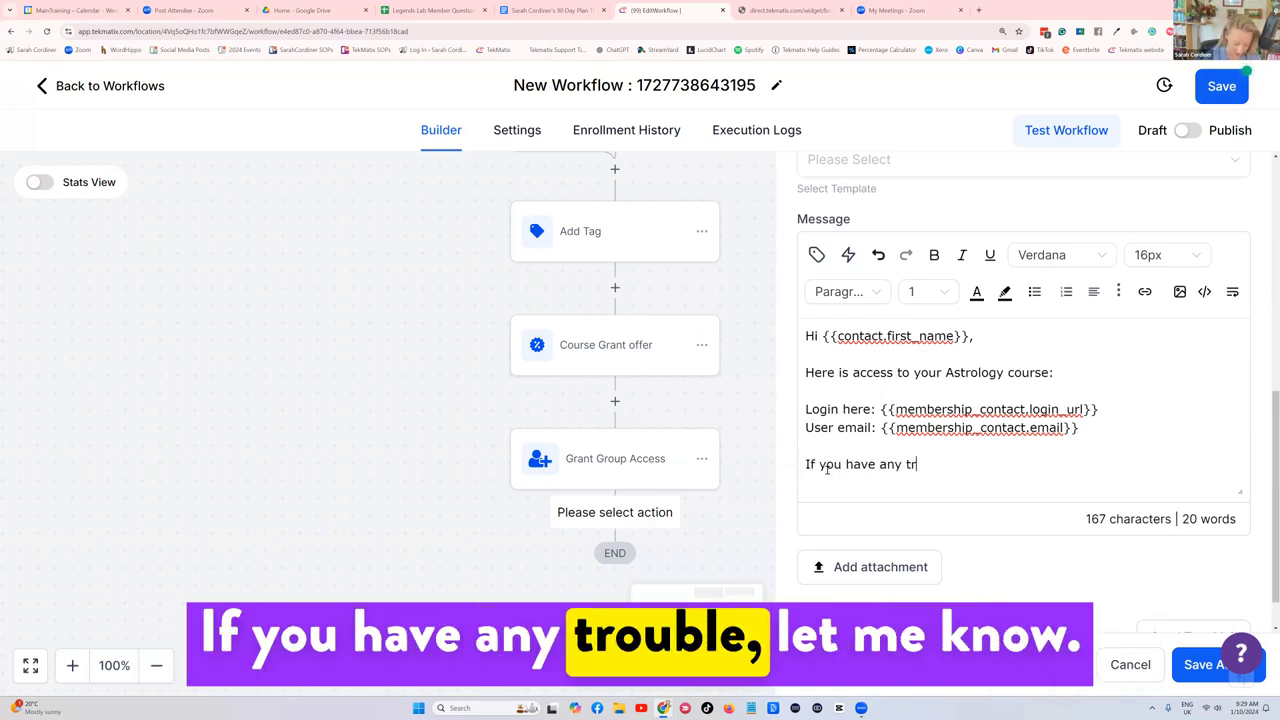
{"action": "type", "text": "ouble, let me know!"}
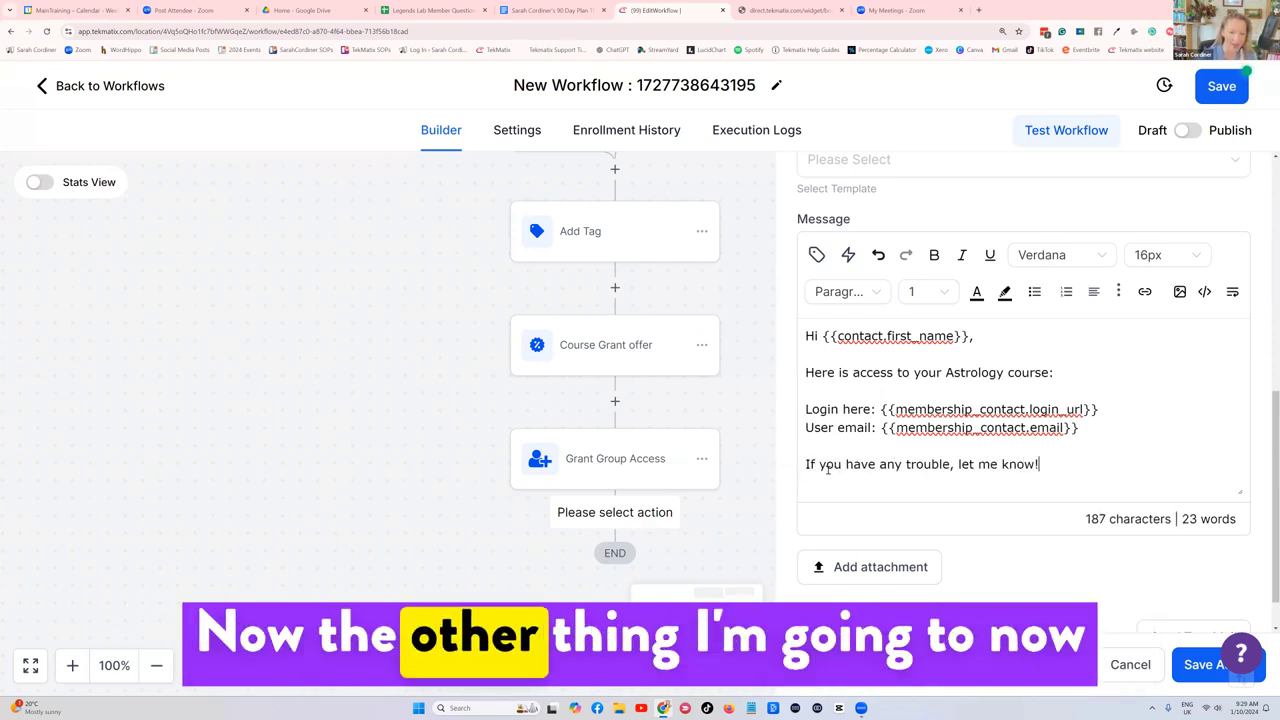
{"action": "left_click", "coordinate": [1127, 429]}
{"action": "key", "text": "Return"}
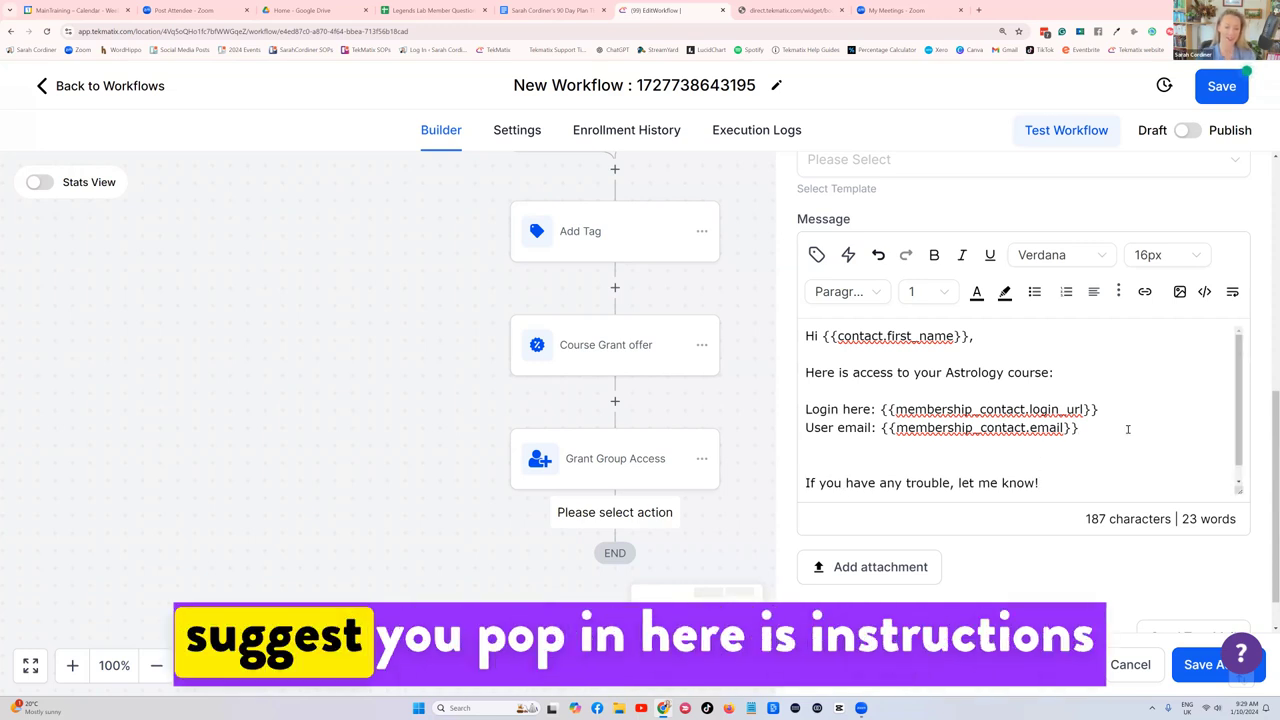
{"action": "key", "text": "Return"}
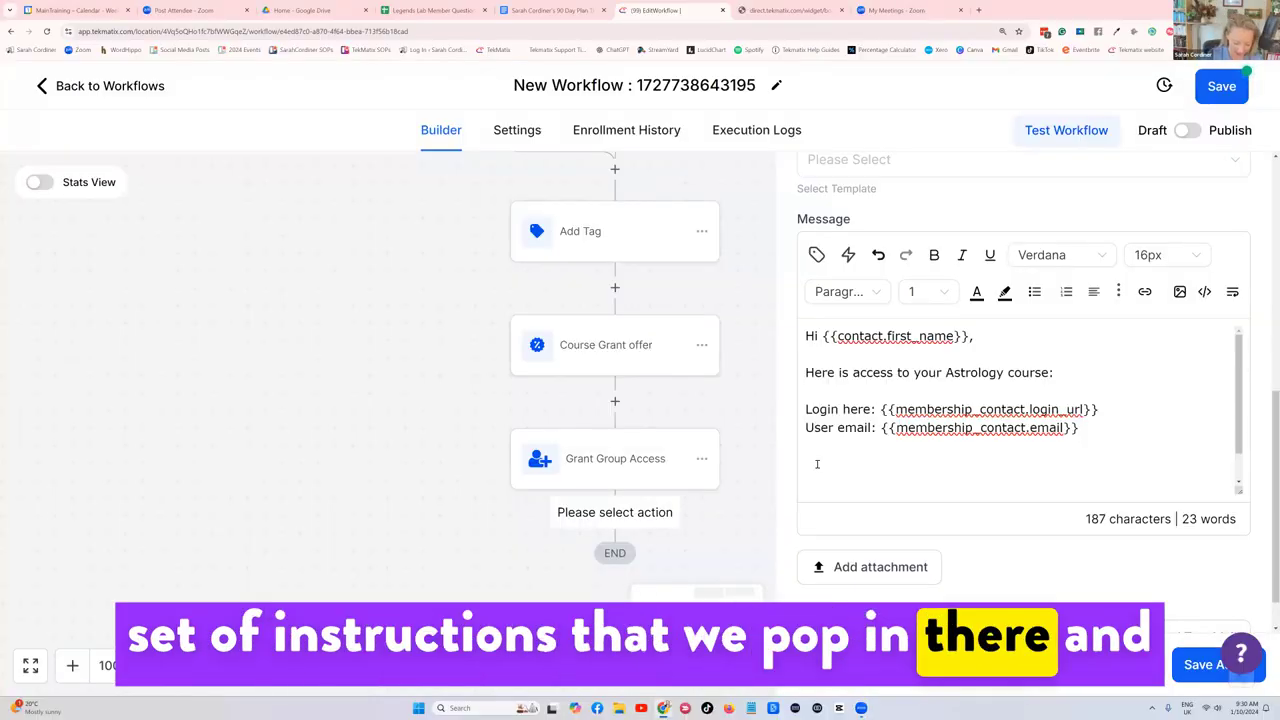
Add a paragraph on watching courses in the Kollab app, fix the 'details' typo, and save
{"action": "type", "text": "And if you like to watch your courses on the go "}
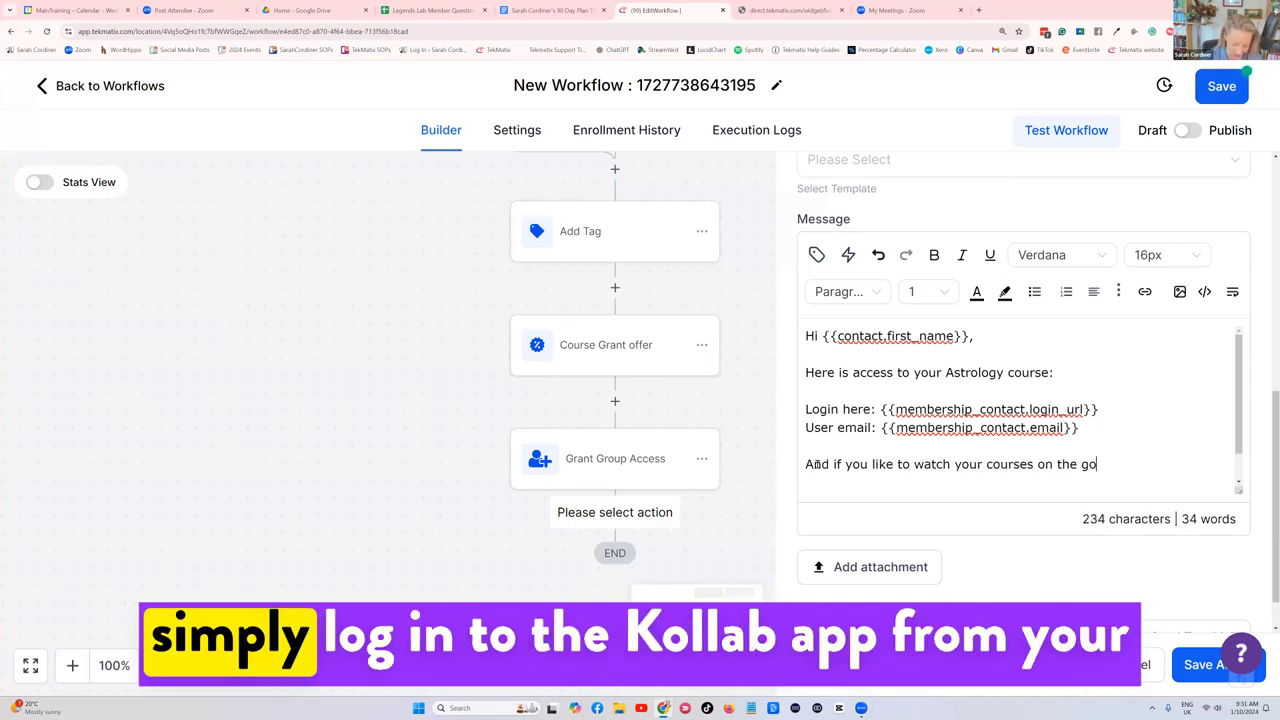
{"action": "type", "text": "simply log in to the Kollab app from your app store usi"}
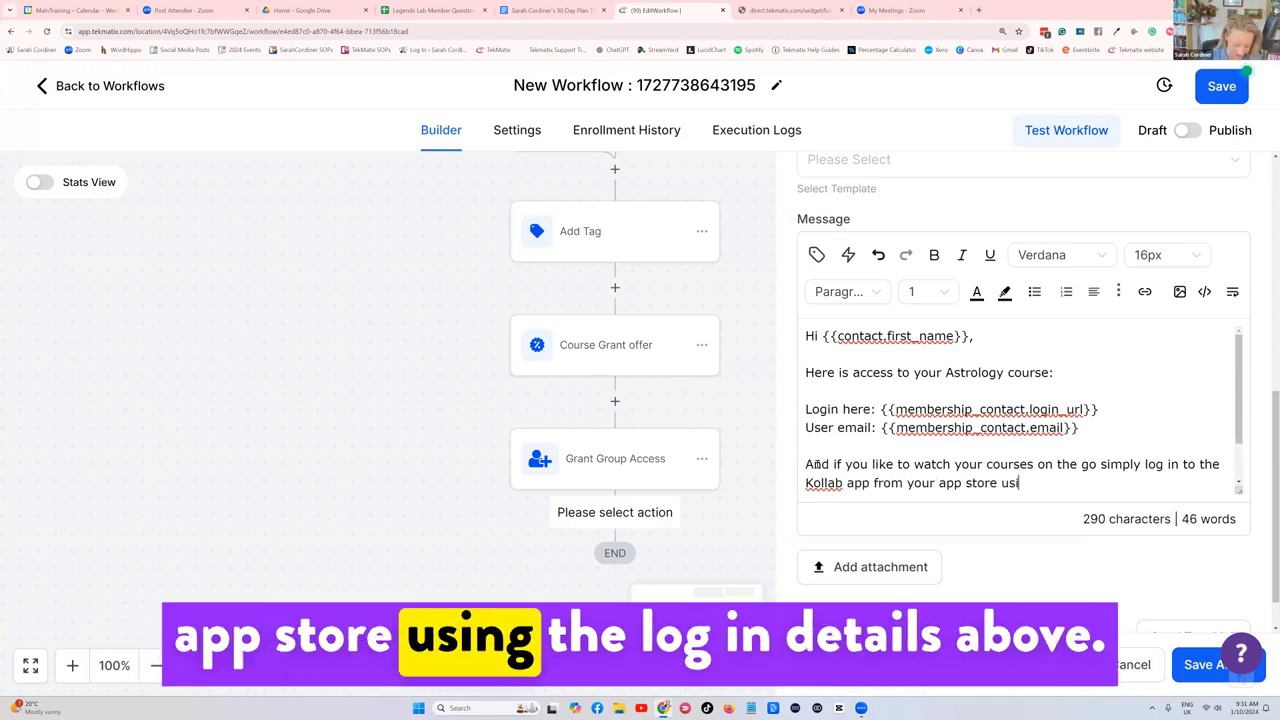
{"action": "type", "text": "ng the "}
{"action": "type", "text": "log in deta"}
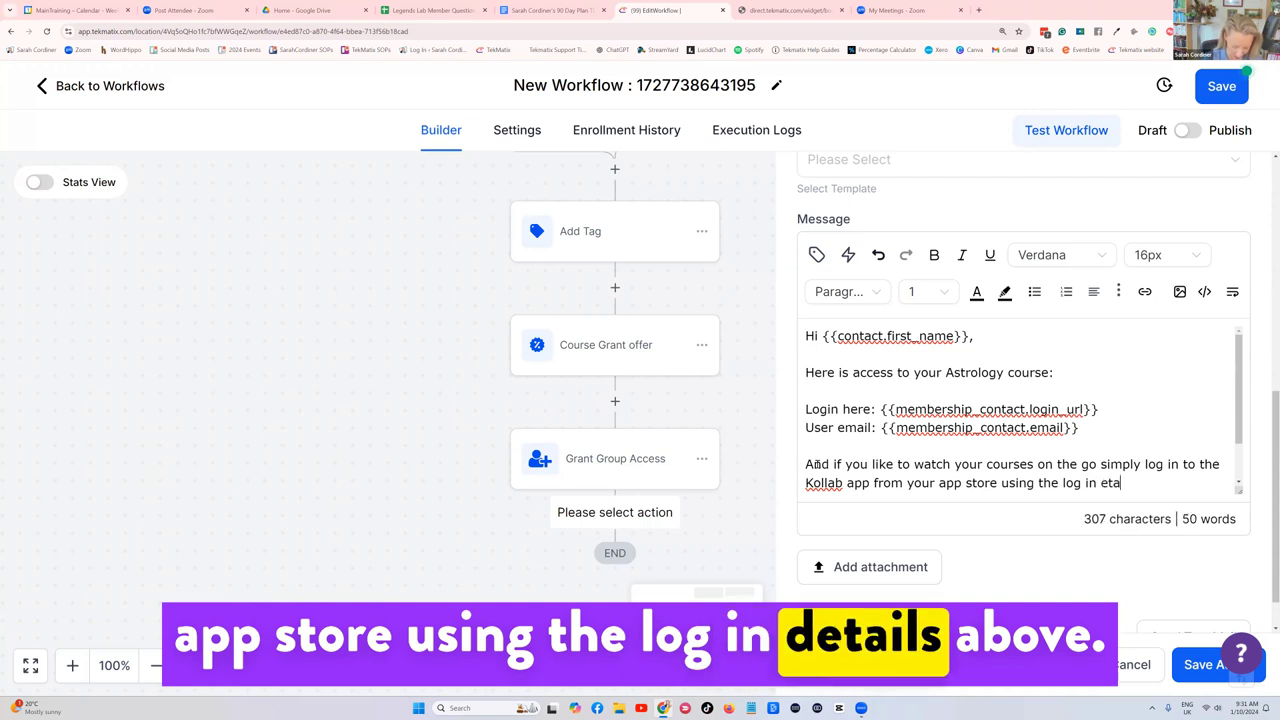
{"action": "type", "text": "ils above"}
{"action": "key", "text": "BackSpace"}
{"action": "key", "text": "BackSpace"}
{"action": "key", "text": "BackSpace"}
{"action": "key", "text": "ctrl+Left"}
{"action": "type", "text": "d"}
{"action": "key", "text": "End"}
{"action": "type", "text": "above!"}
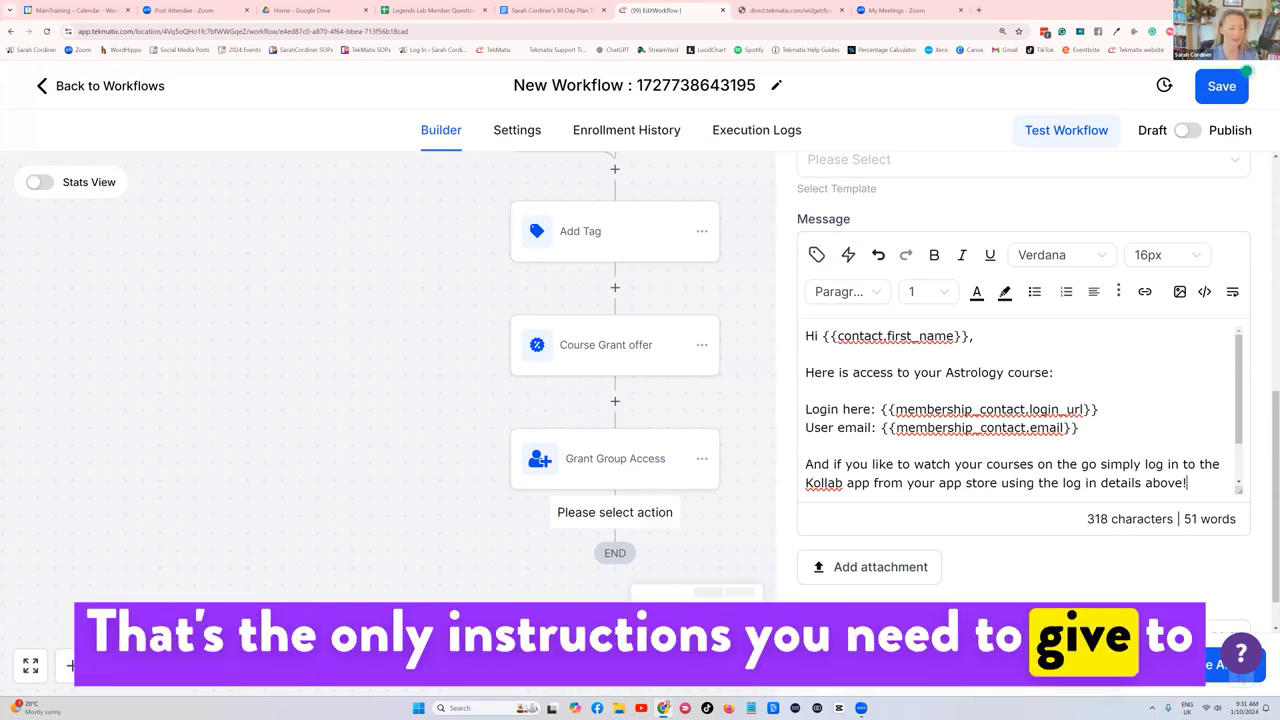
{"action": "left_click", "coordinate": [1222, 664]}
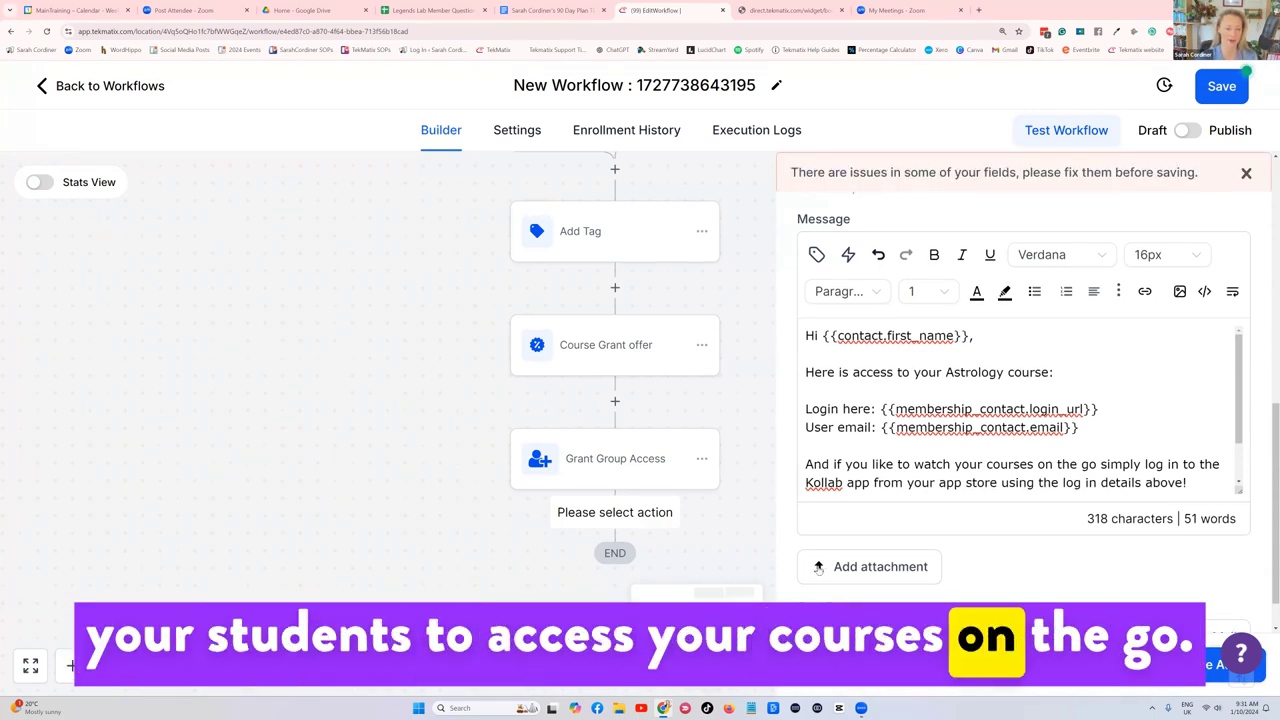